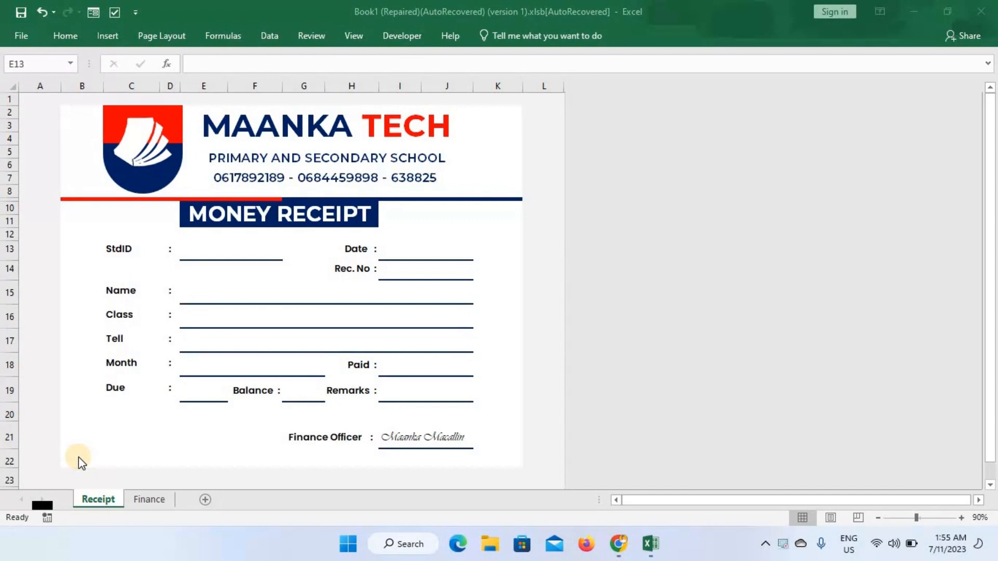
Step: Examine the blank fields of the money receipt and the matching columns of the Finance sheet's payment table, especially the DATE column
click(229, 254)
drag(397, 258, 403, 390)
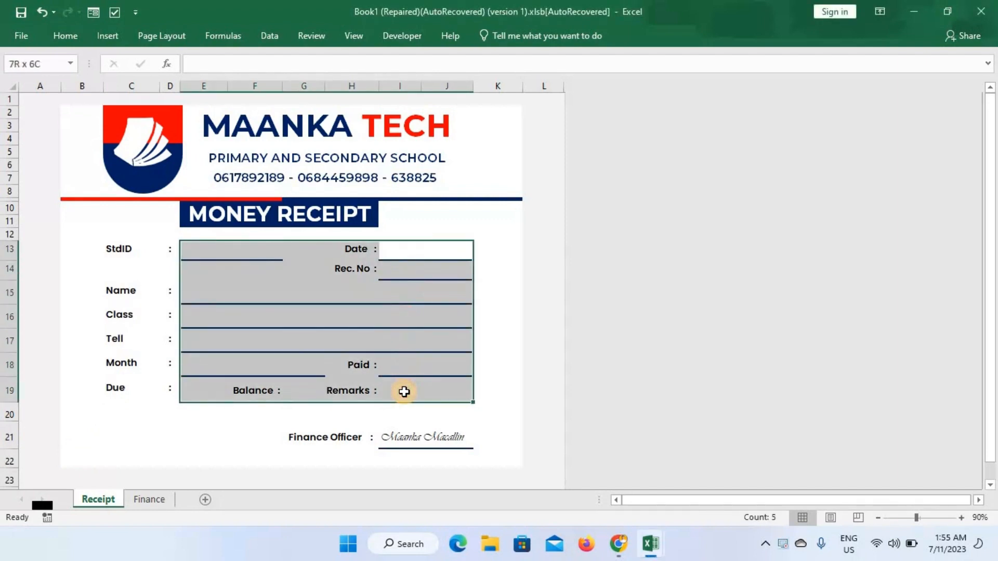
click(324, 315)
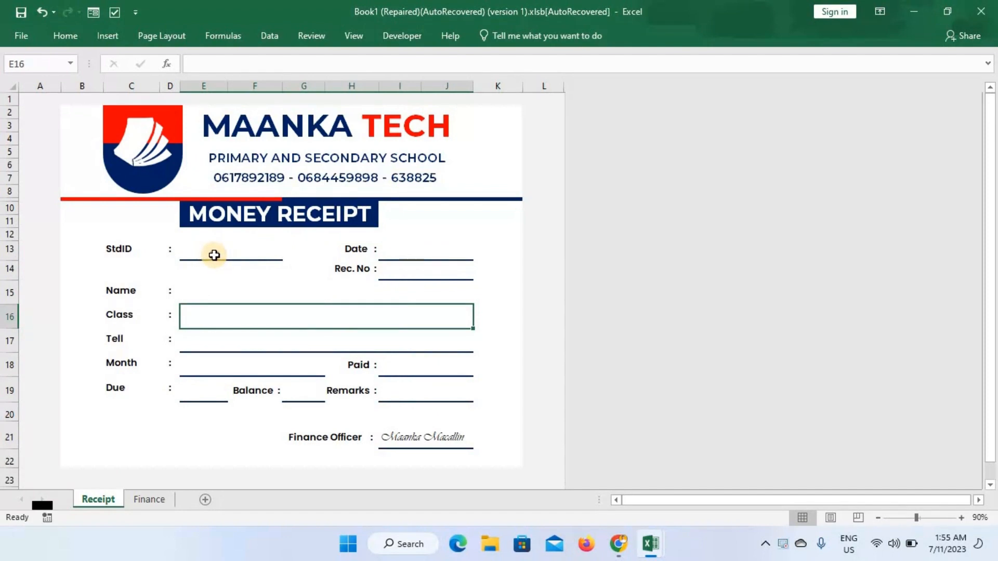
click(205, 253)
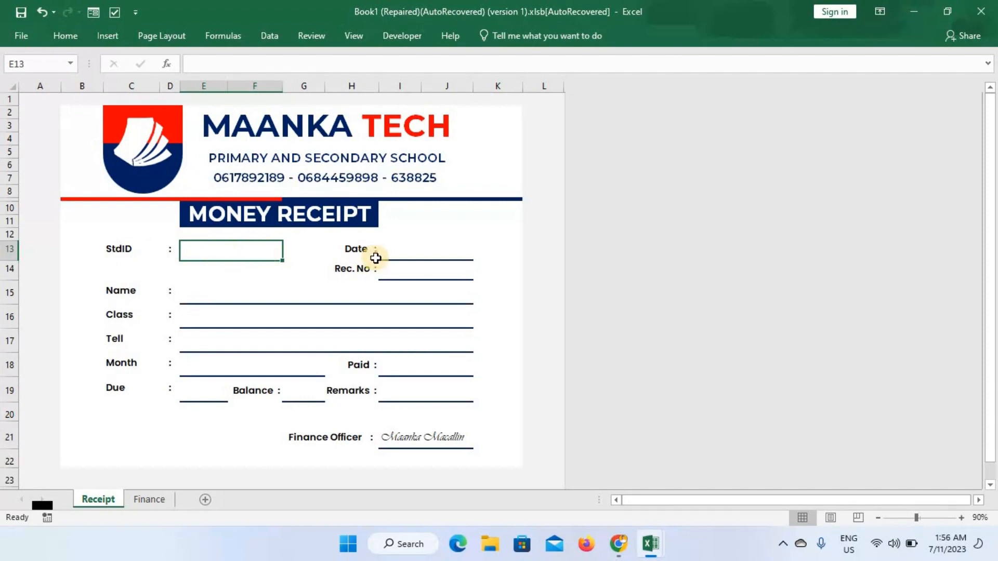
drag(406, 257, 415, 383)
click(246, 346)
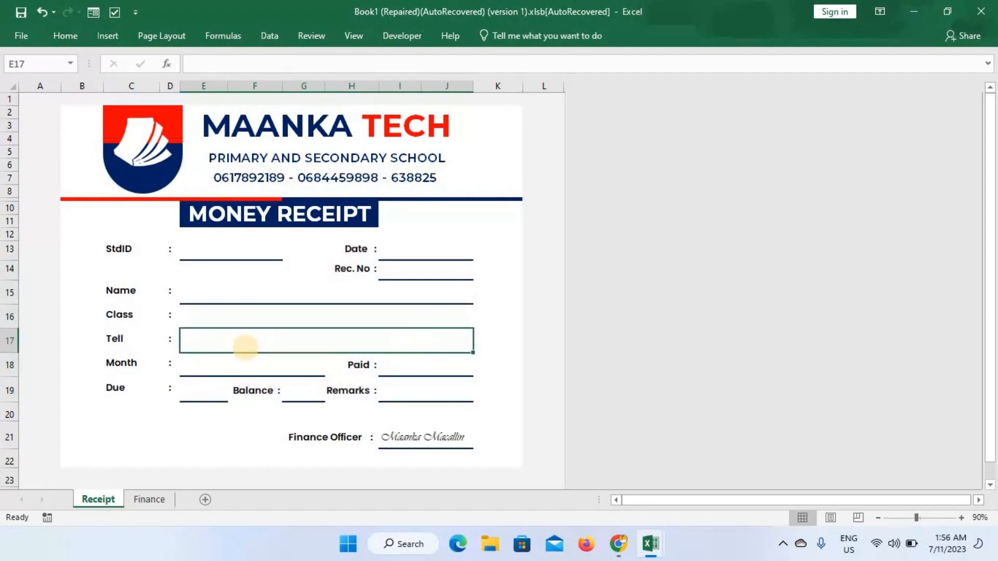
click(156, 500)
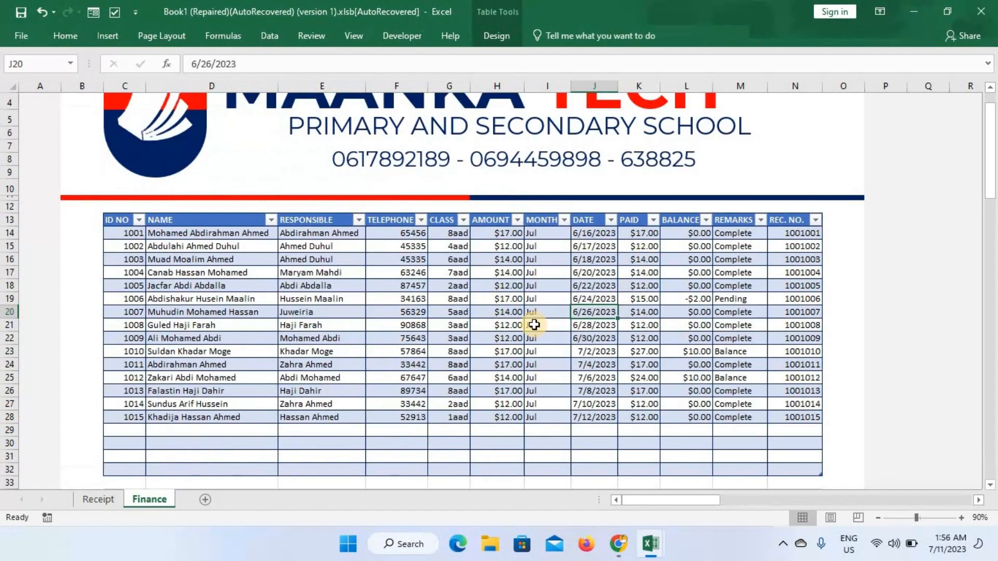
click(98, 499)
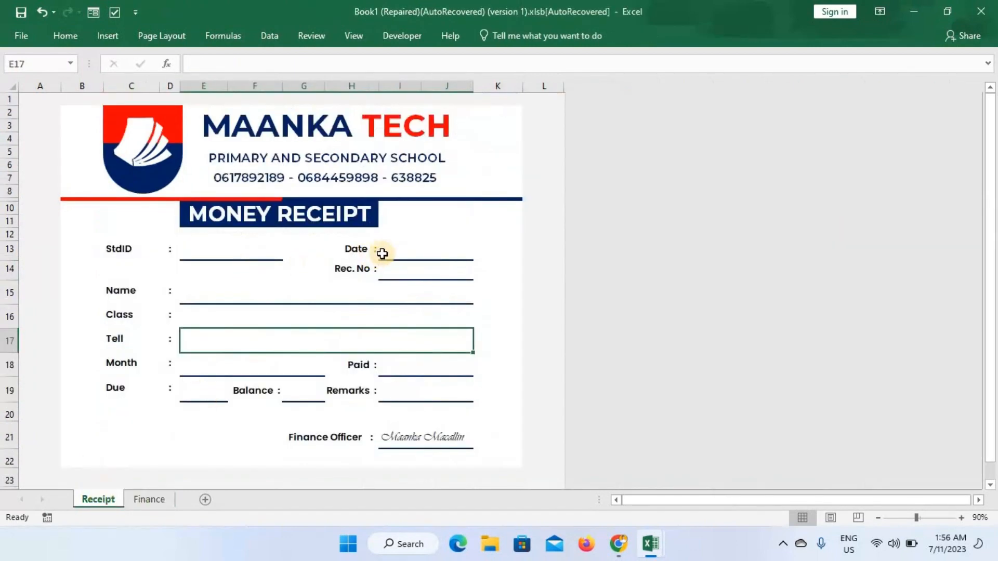
click(407, 252)
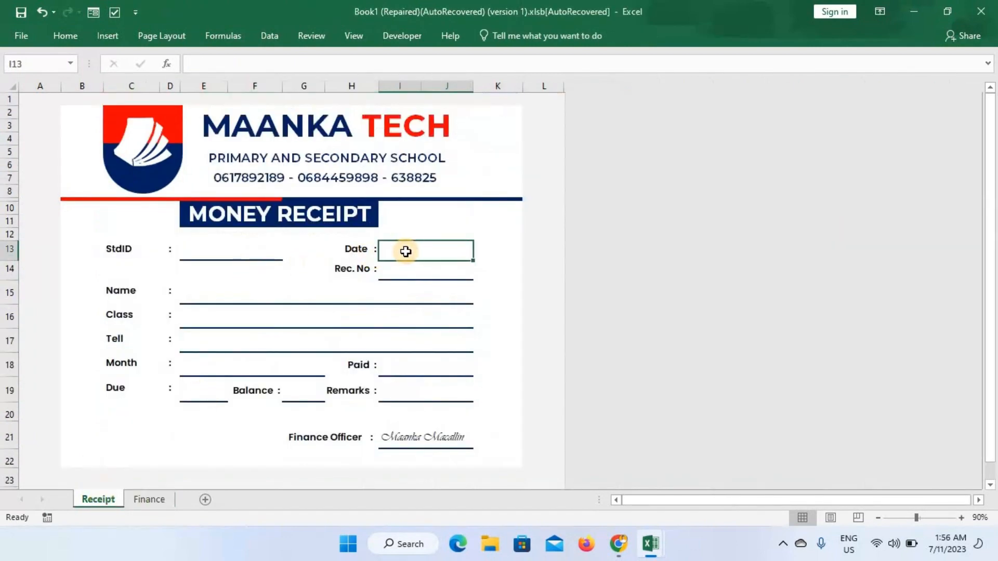
click(156, 501)
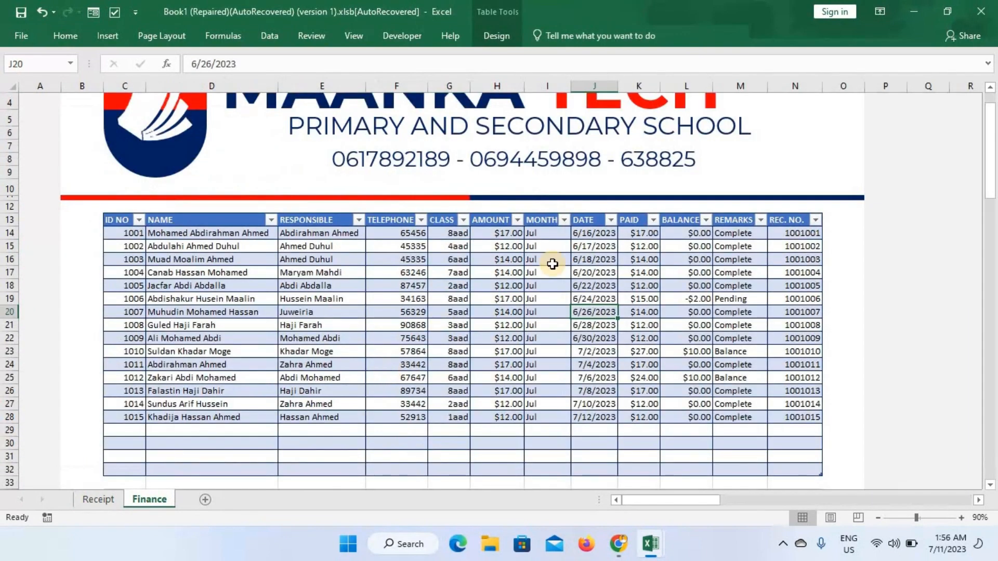
drag(592, 233, 599, 391)
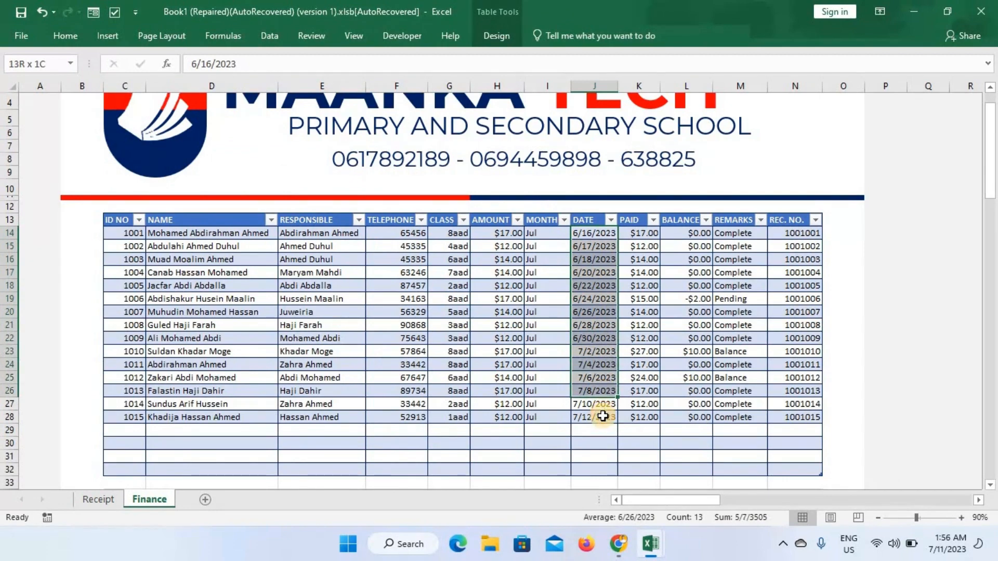
click(597, 366)
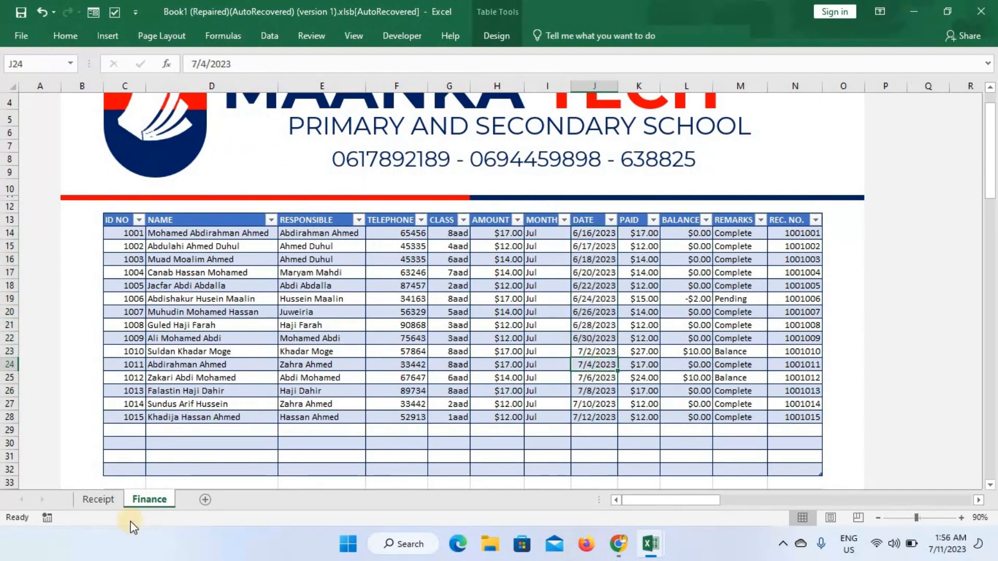
click(98, 500)
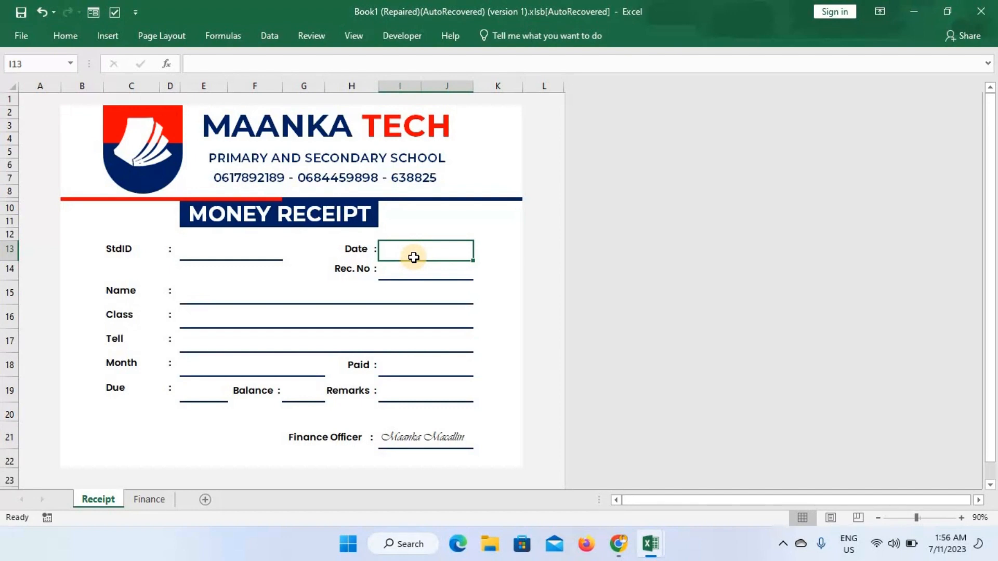
click(148, 500)
click(93, 497)
Step: Start an INDEX formula in the Date cell I13 of the Receipt sheet
text(=)
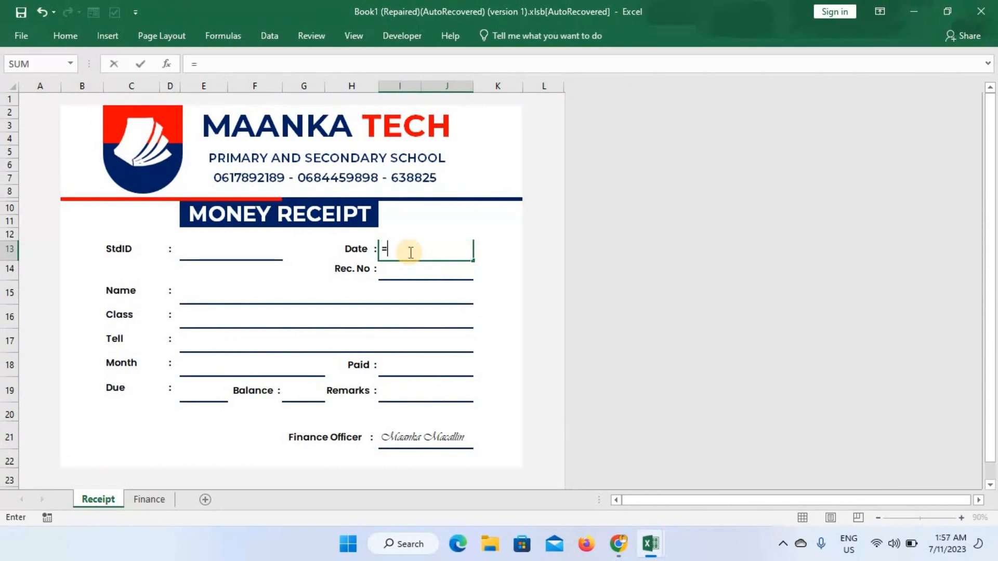
text(index)
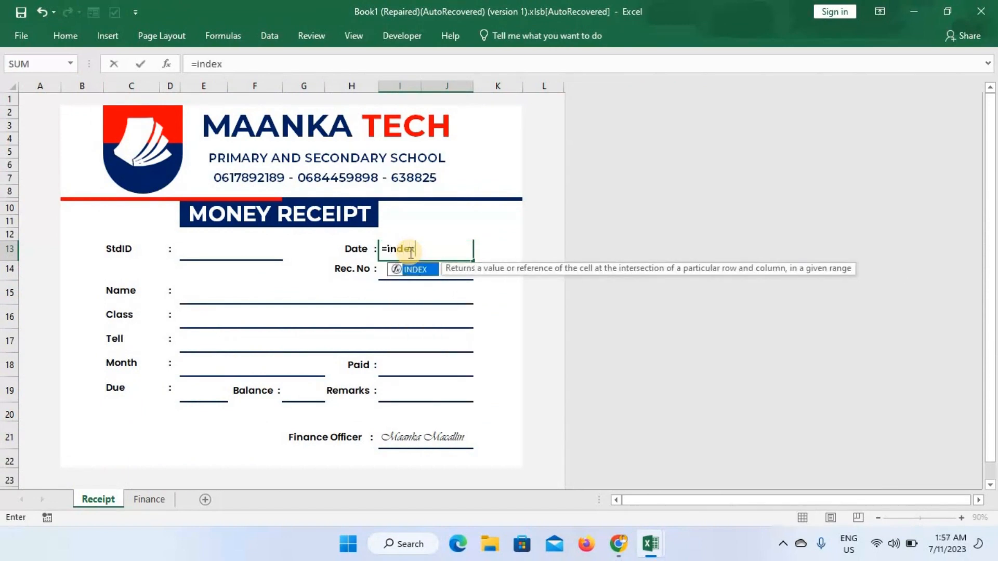
key(Tab)
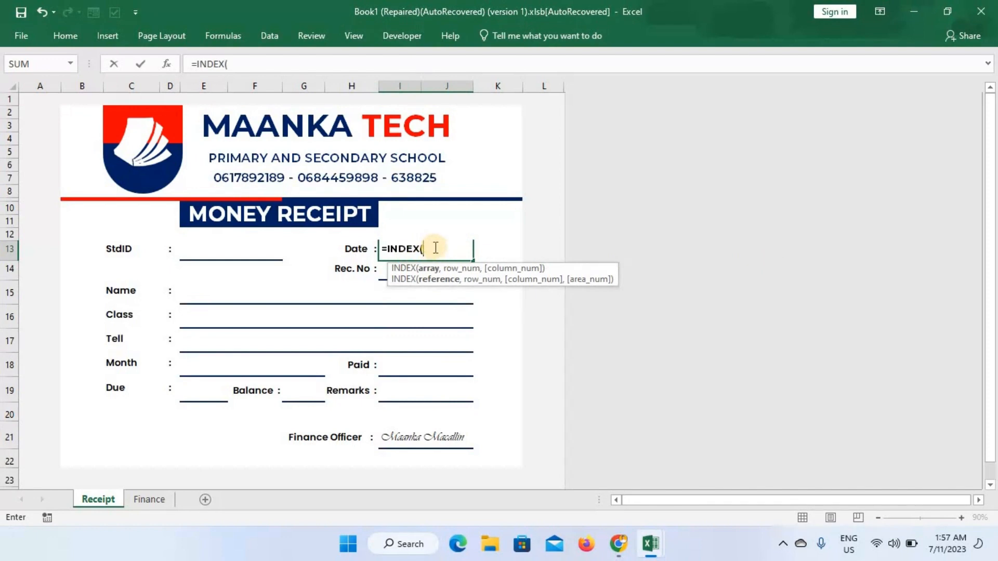
click(240, 66)
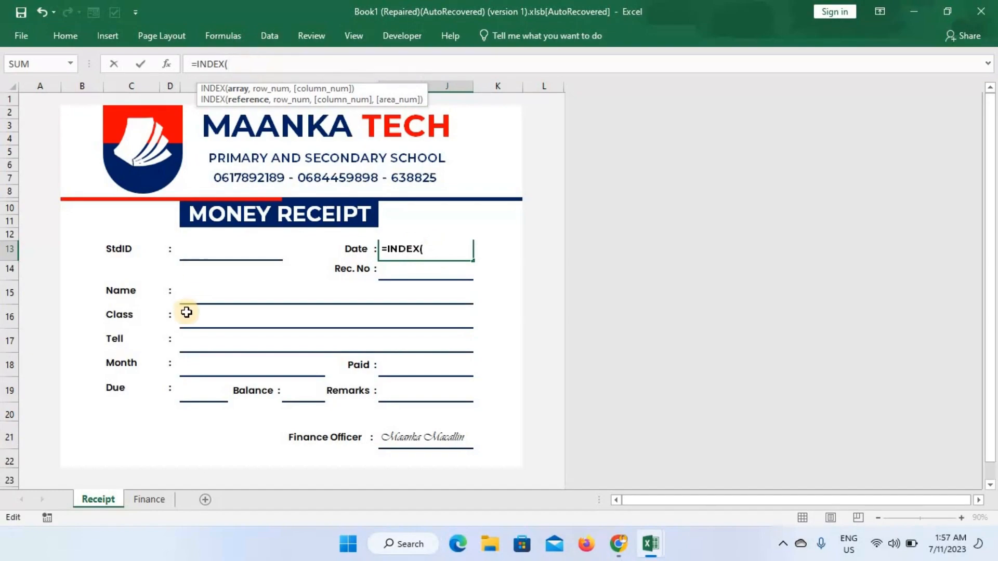
Step: Supply the Finance sheet's entire DATE column, J:J, as the INDEX array and continue to the row number argument
click(151, 500)
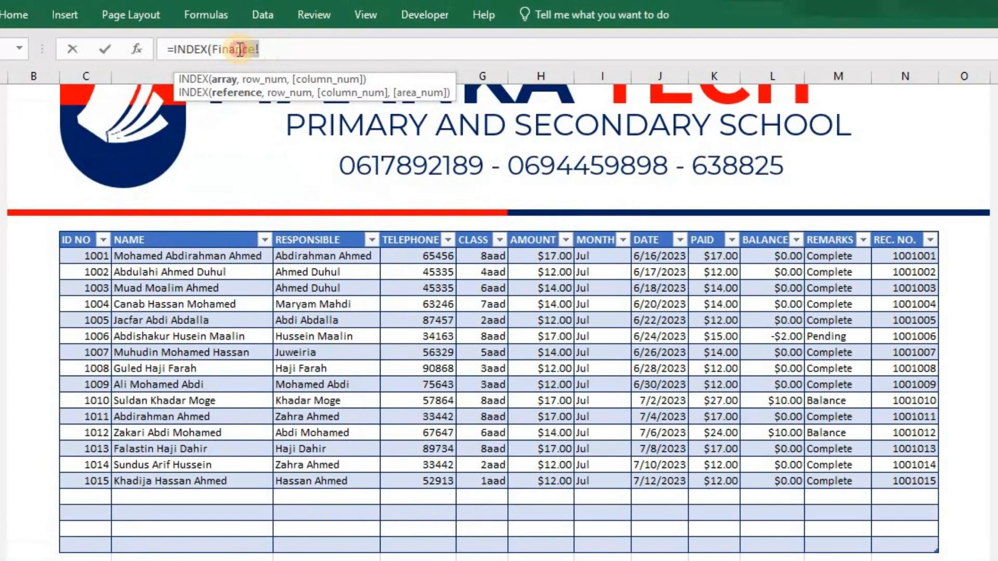
drag(265, 64, 232, 67)
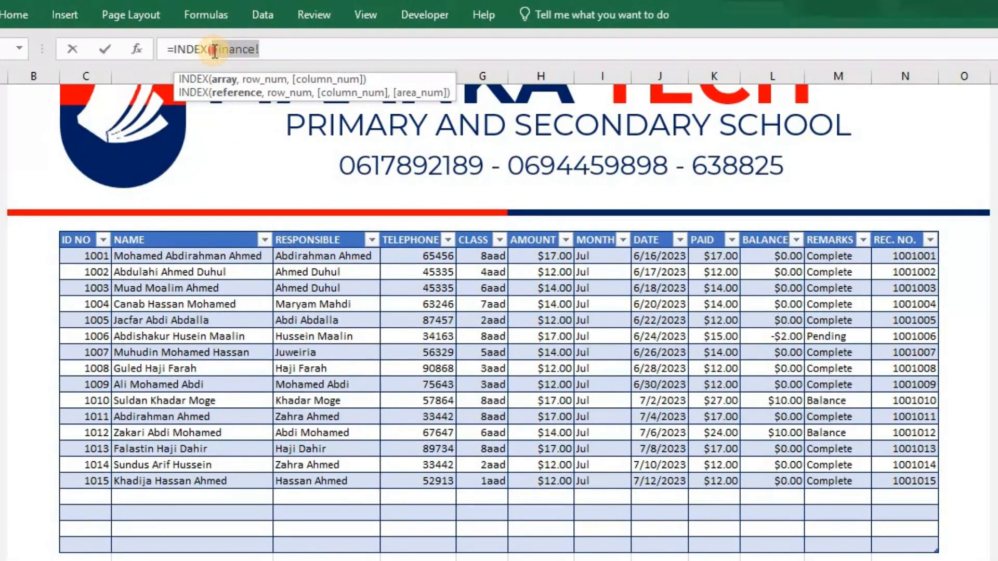
click(275, 49)
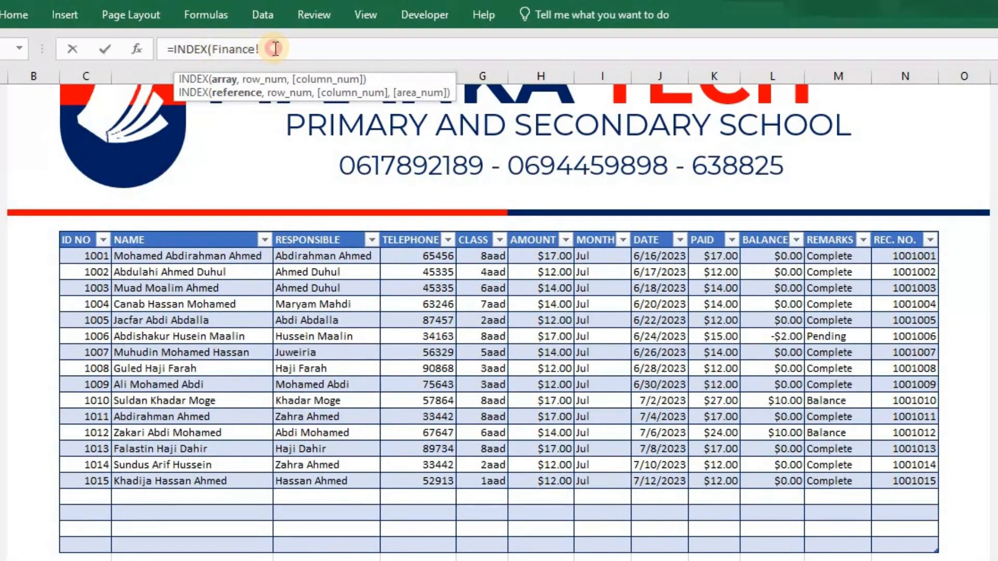
drag(270, 48, 213, 51)
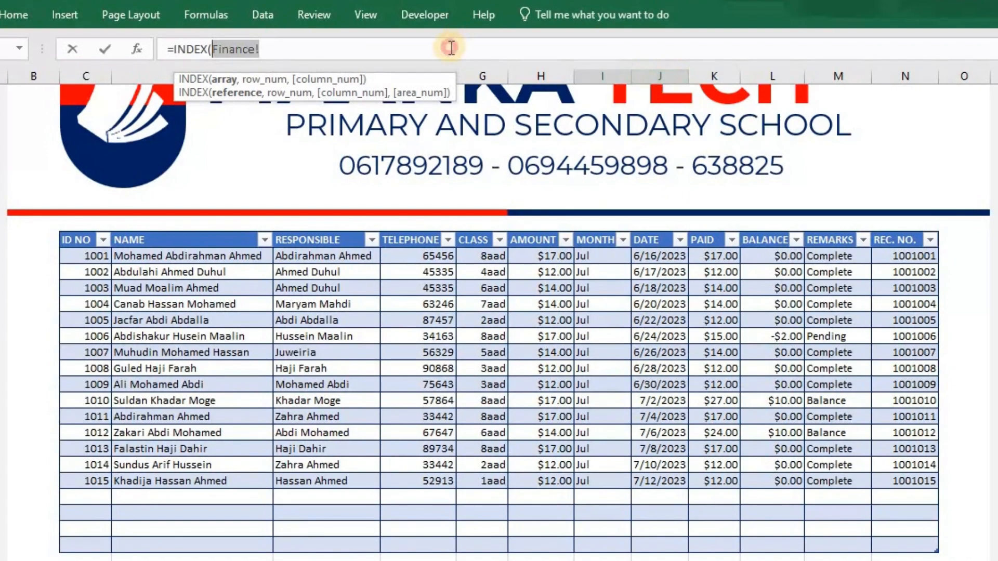
click(458, 49)
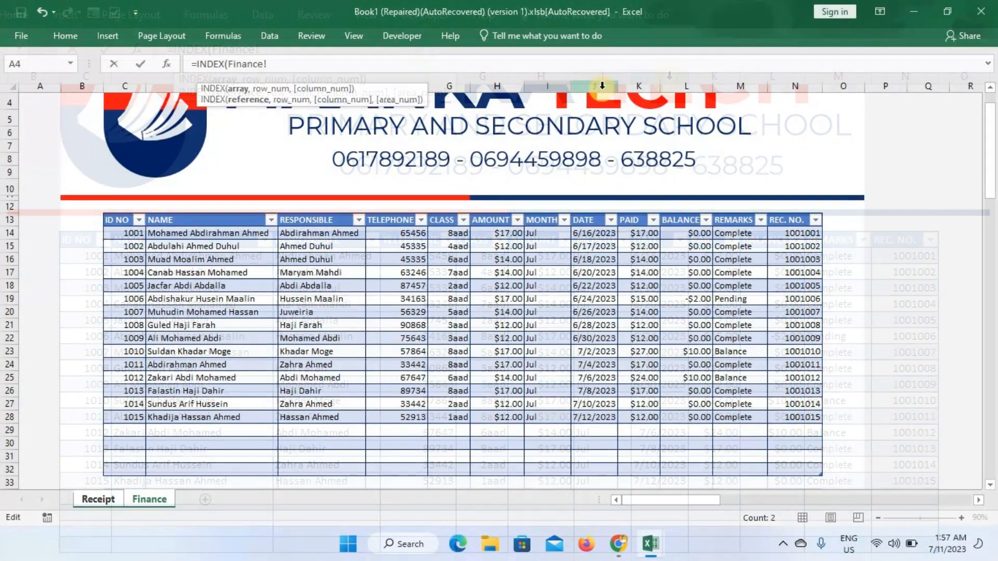
click(598, 87)
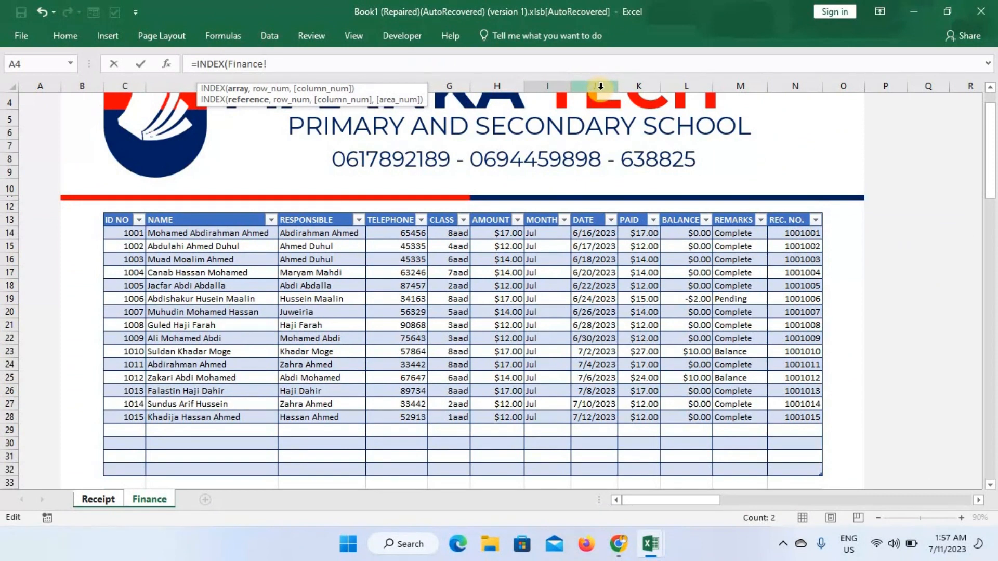
click(598, 87)
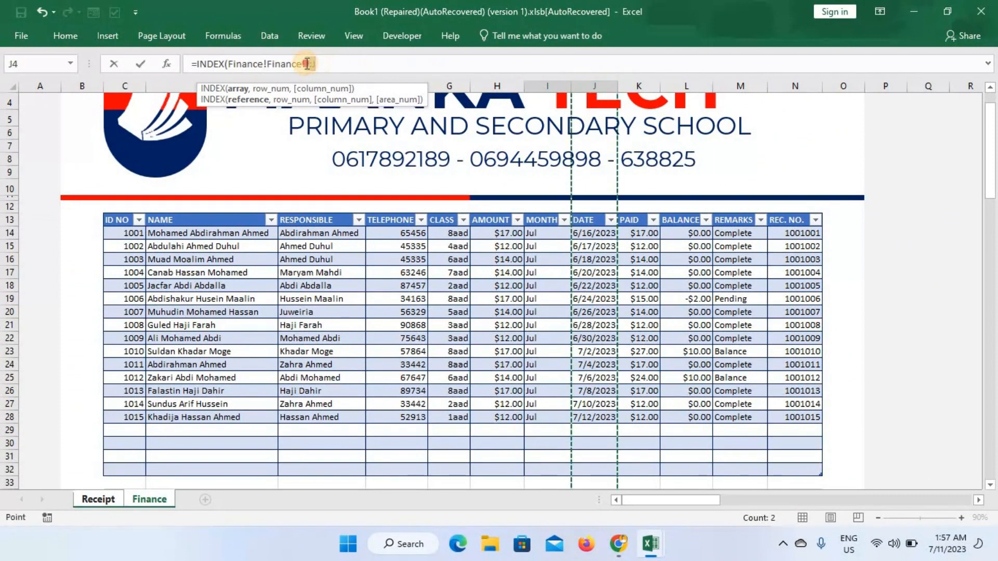
click(320, 64)
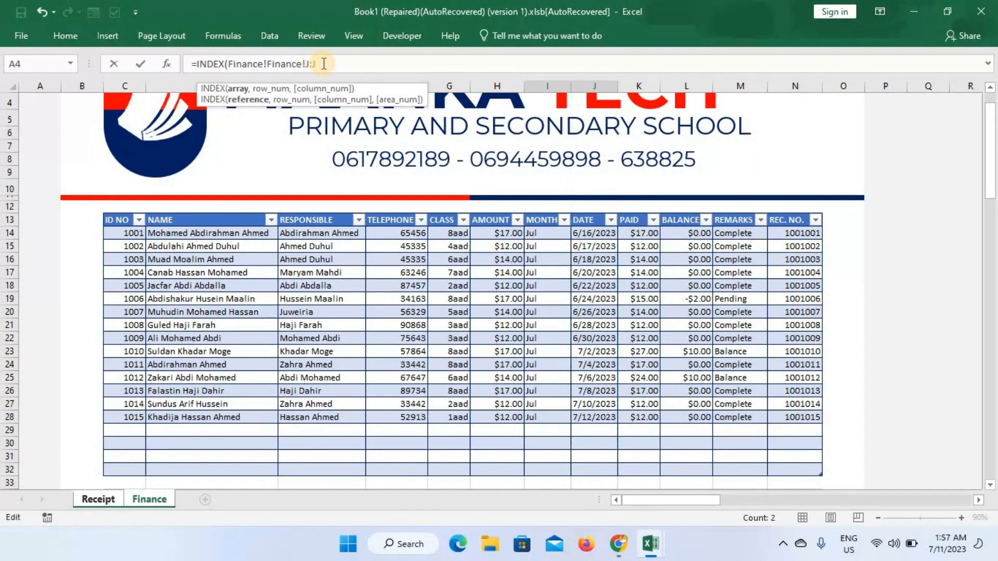
click(332, 64)
text(,)
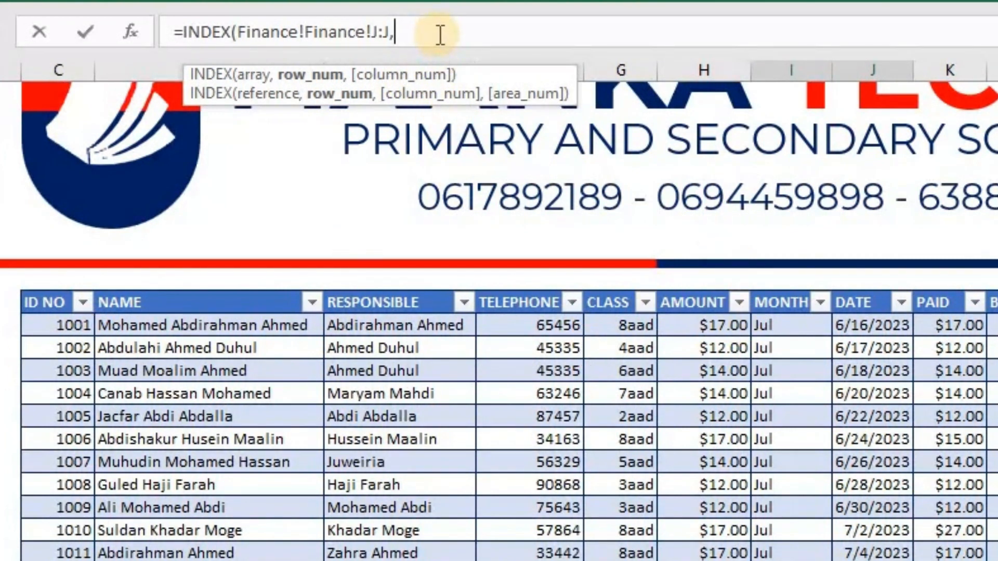
Step: Nest a MATCH function as the row number, with the Receipt sheet's StdID cell E13 as its lookup value
text(mat)
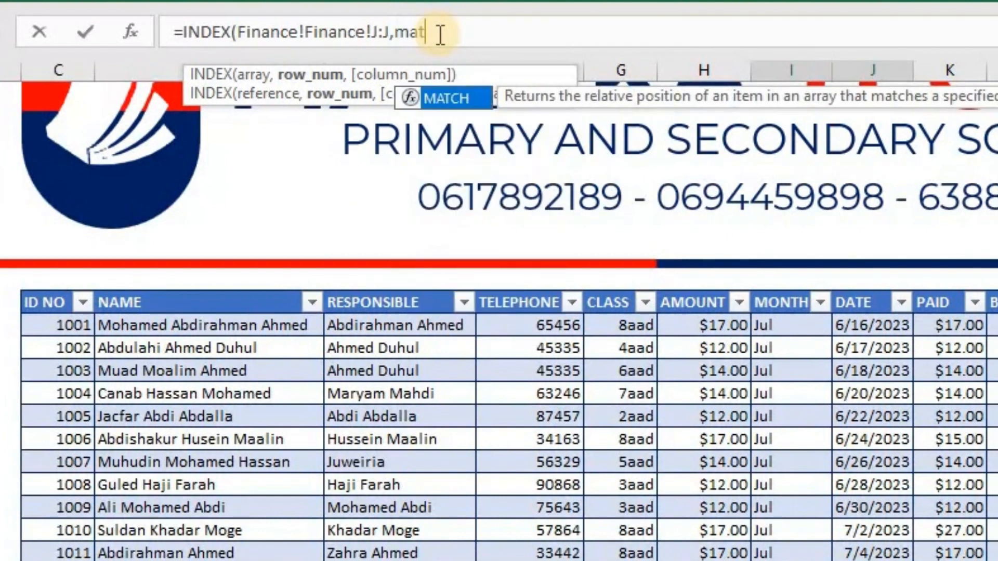
key(Tab)
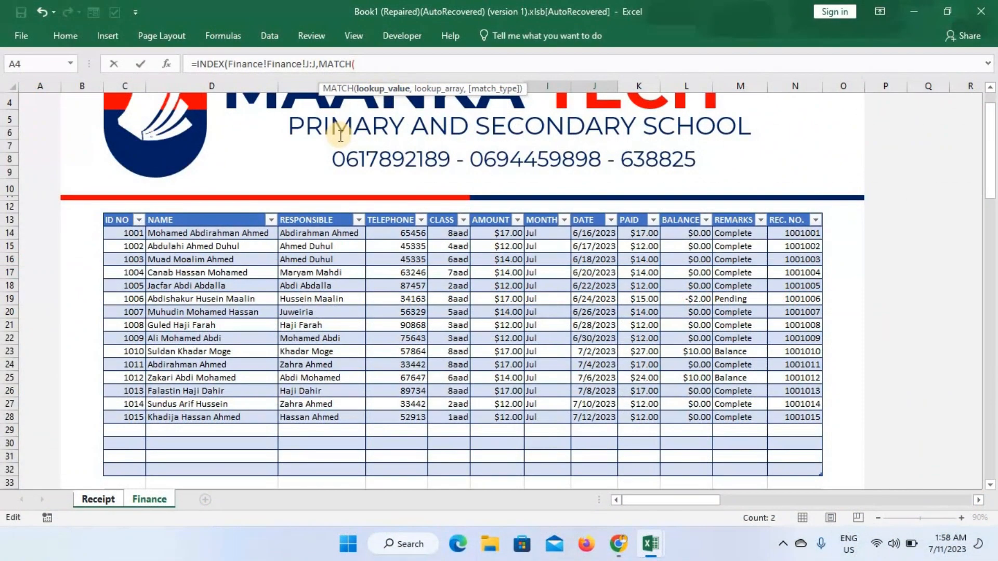
click(97, 498)
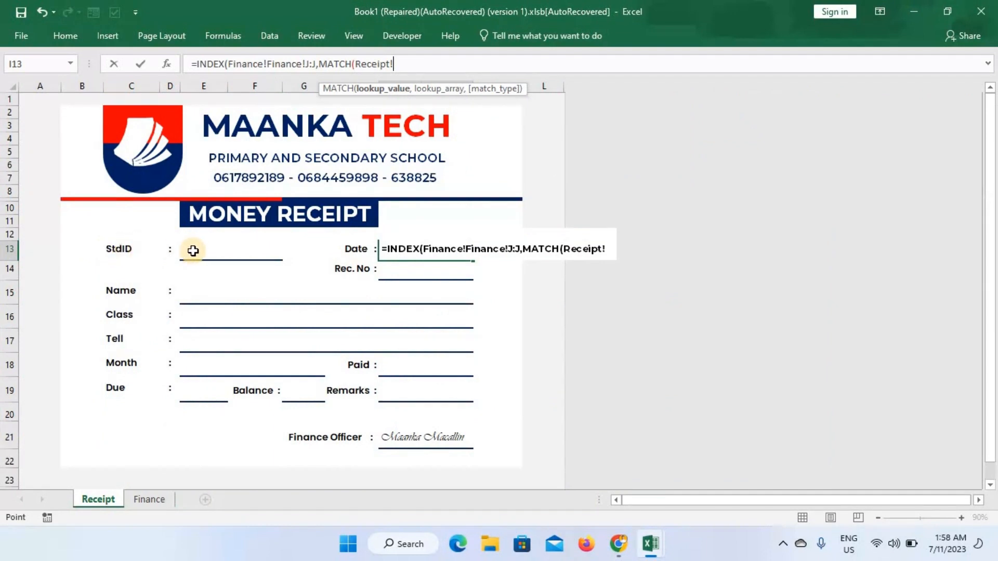
click(230, 251)
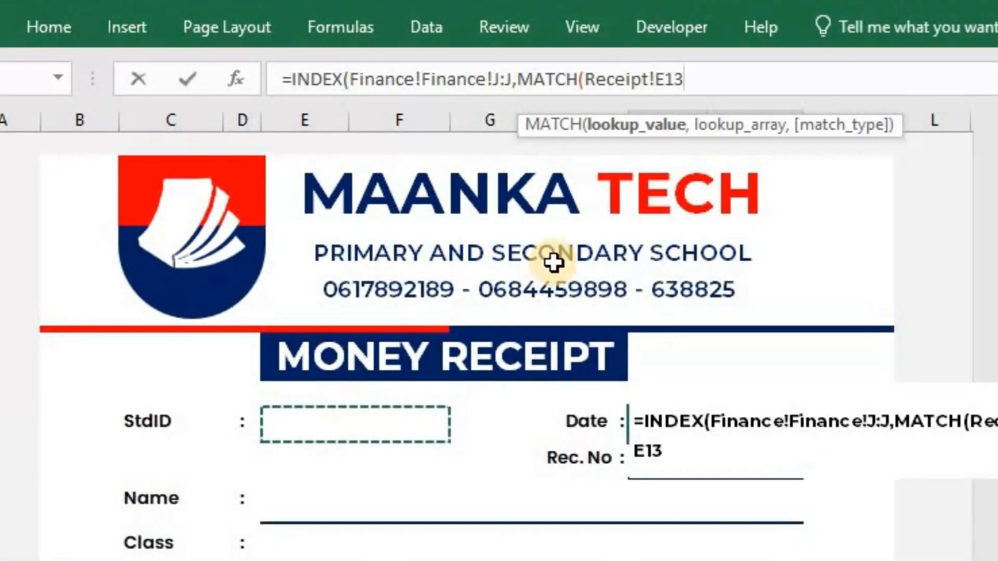
Step: Make the StdID reference absolute as $E$13 and continue to the MATCH lookup array argument
drag(683, 81, 659, 80)
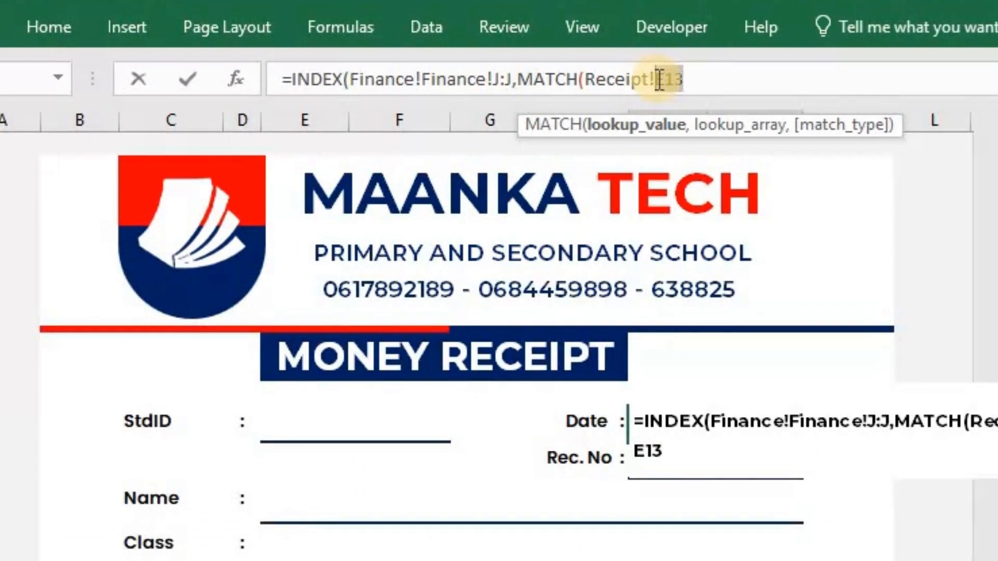
key(F4)
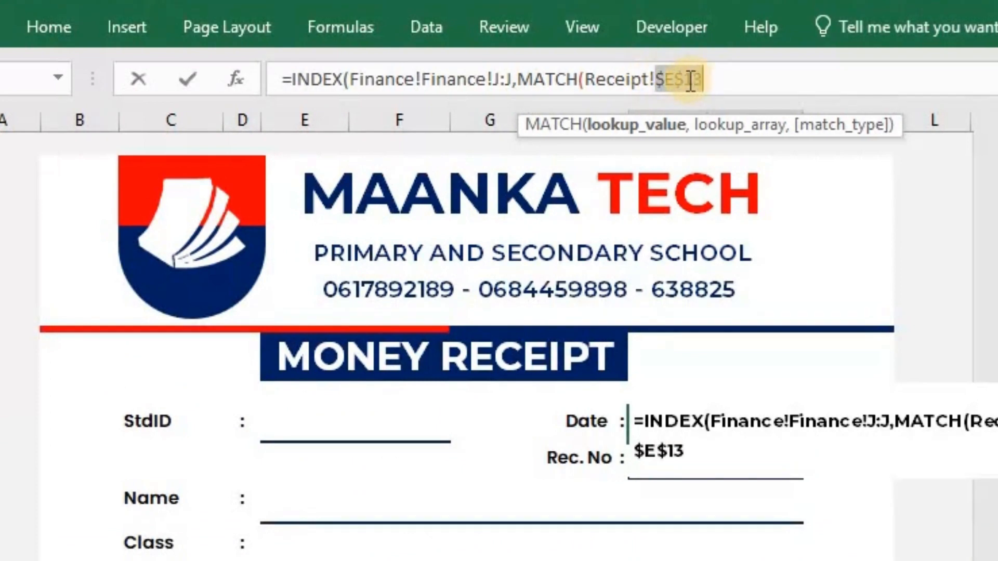
drag(687, 79, 589, 89)
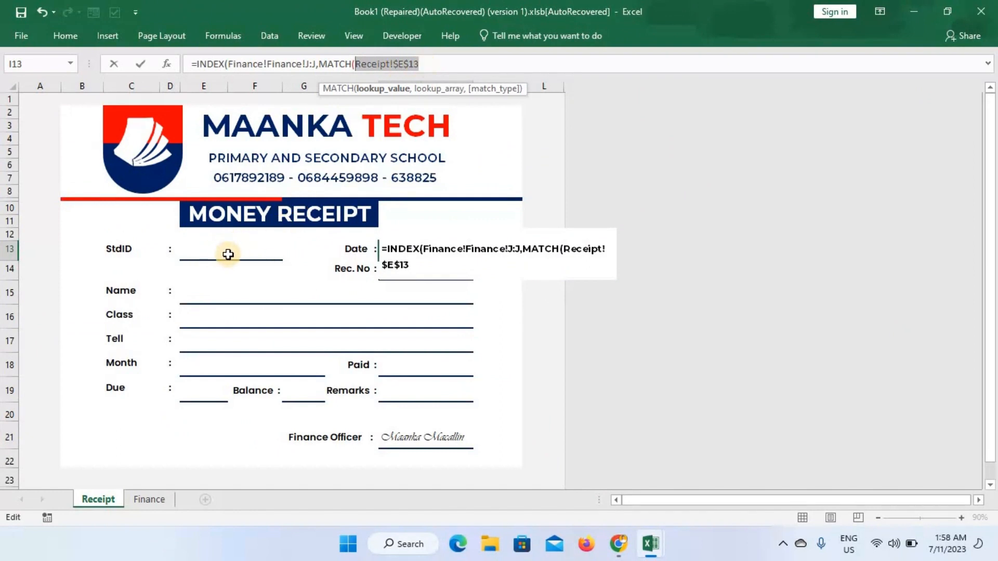
click(426, 64)
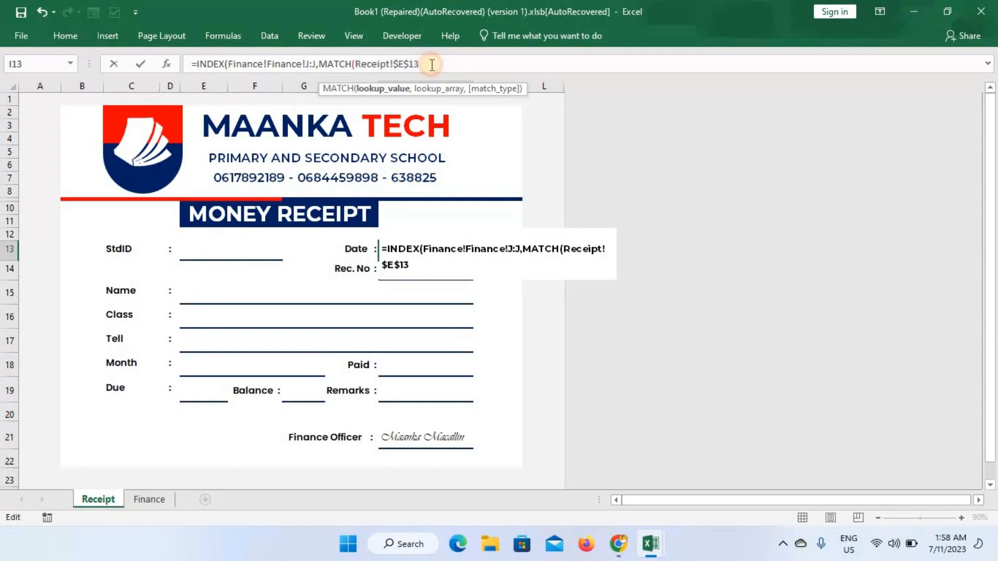
text(,)
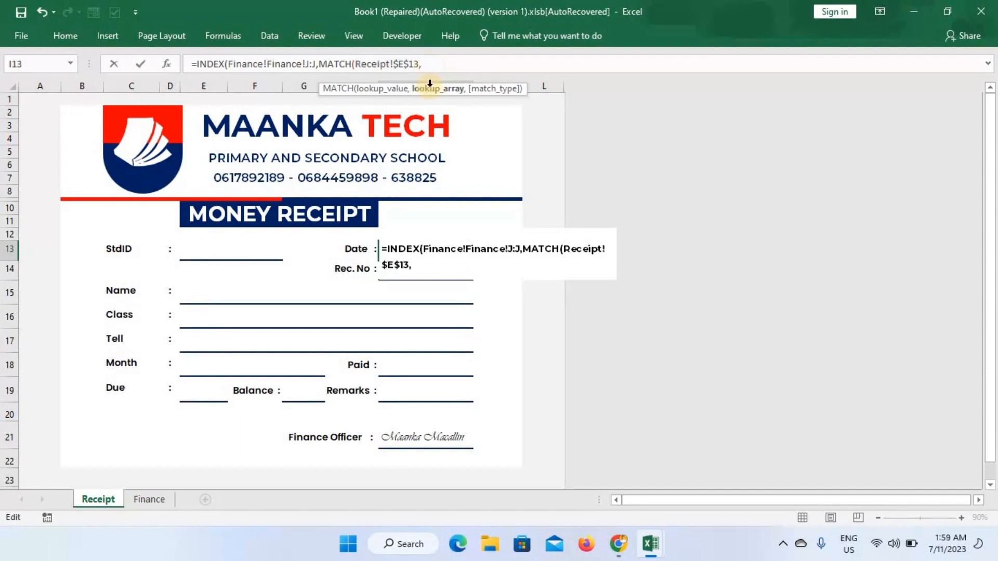
drag(429, 65, 360, 64)
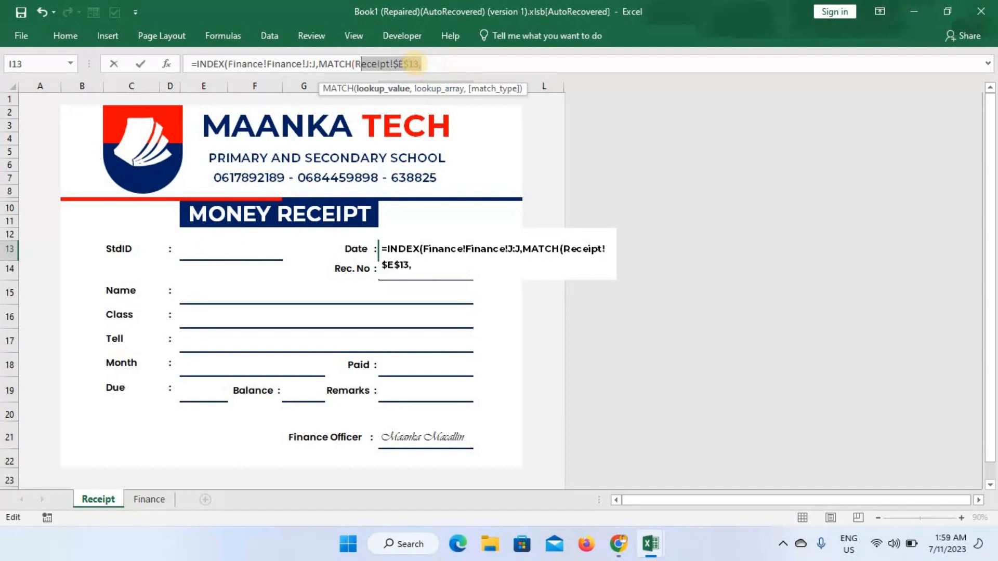
click(432, 64)
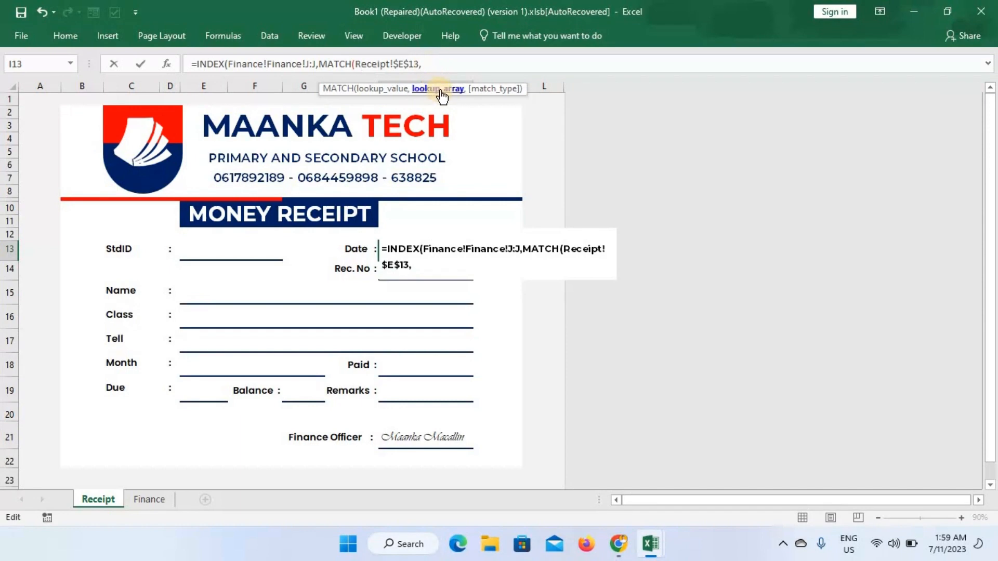
Step: Supply the Finance sheet's entire ID NO column, C:C, as the MATCH lookup array and close both functions to enter the formula
click(151, 500)
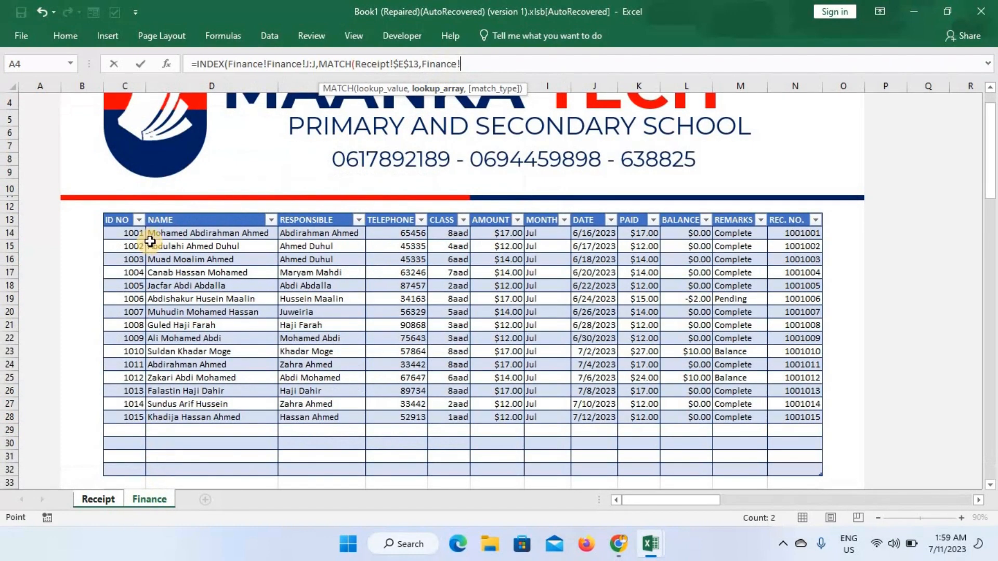
click(127, 87)
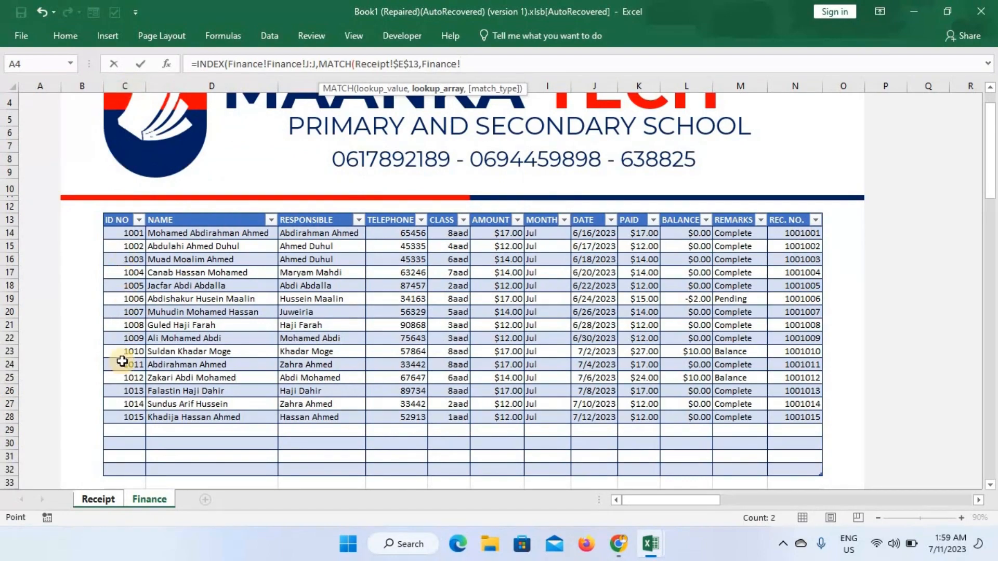
click(129, 84)
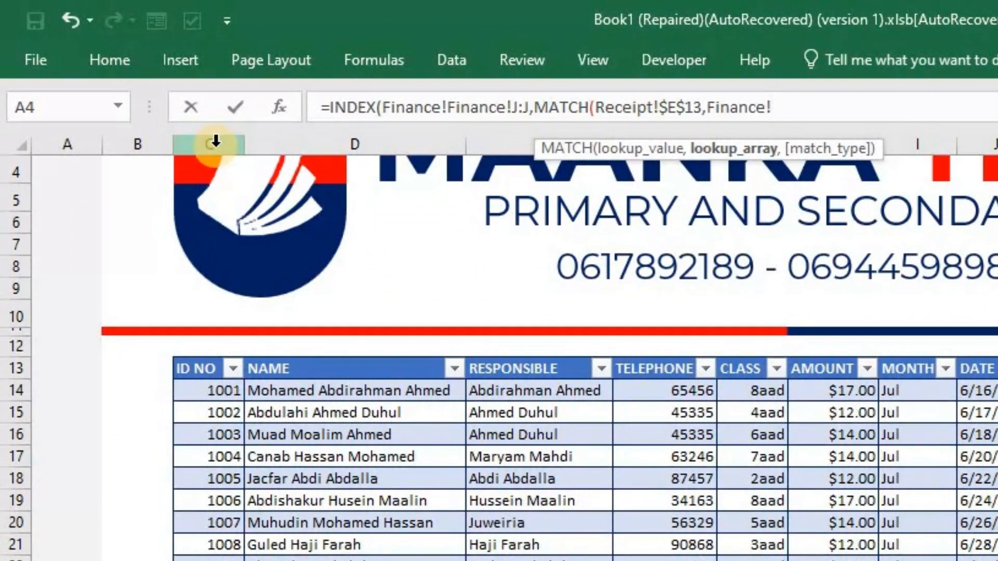
click(213, 144)
click(797, 106)
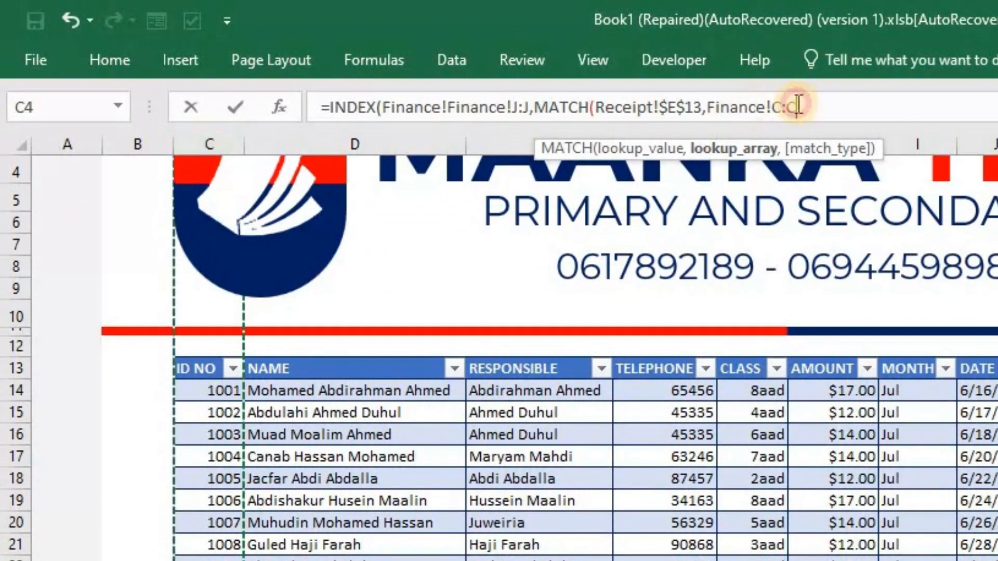
drag(798, 106, 778, 106)
click(804, 105)
click(806, 107)
click(818, 107)
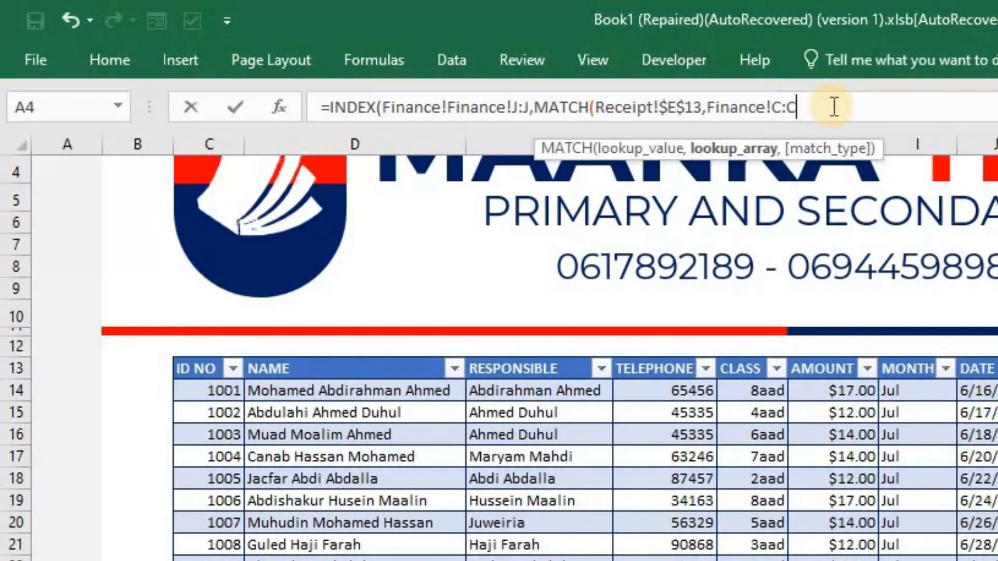
text())
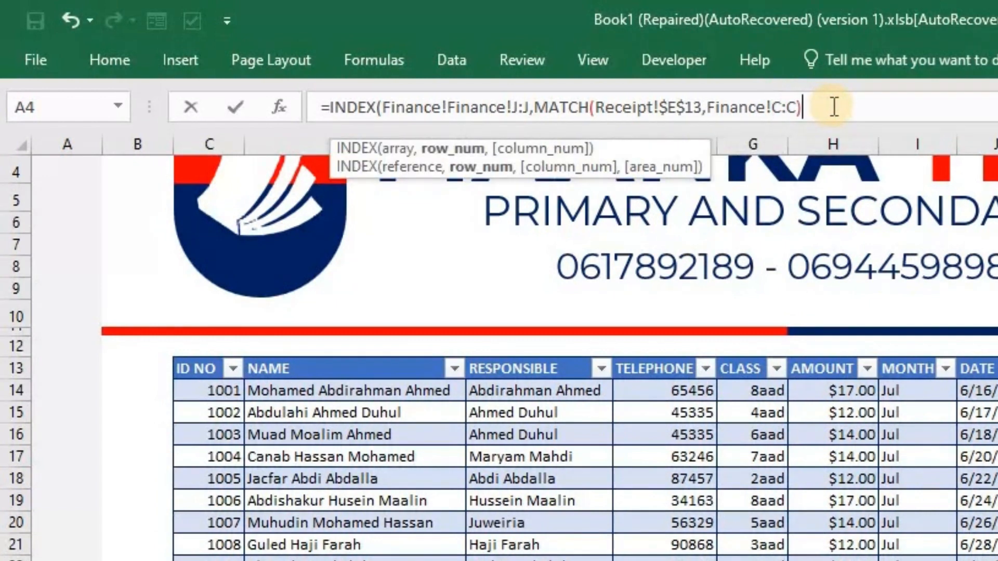
text())
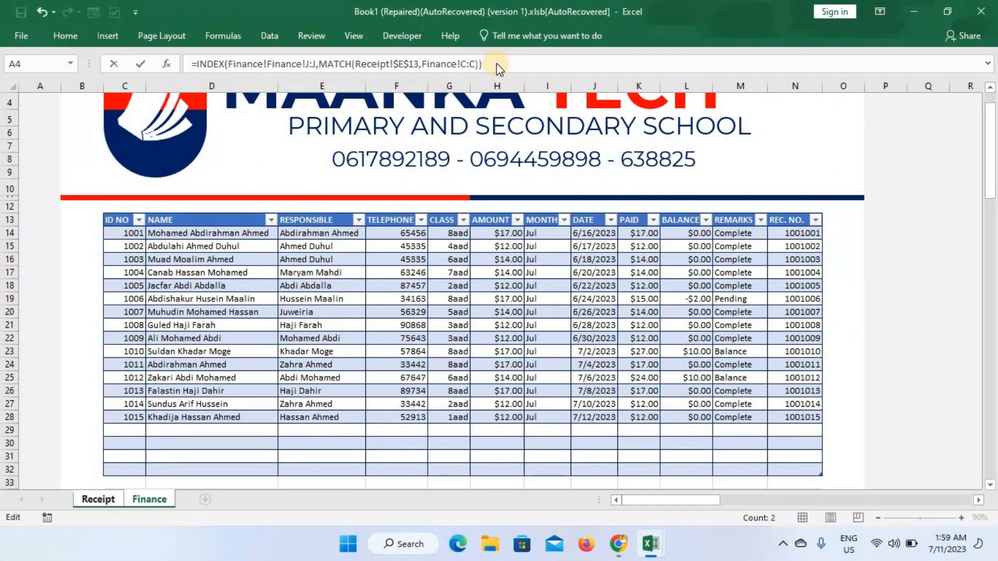
key(Return)
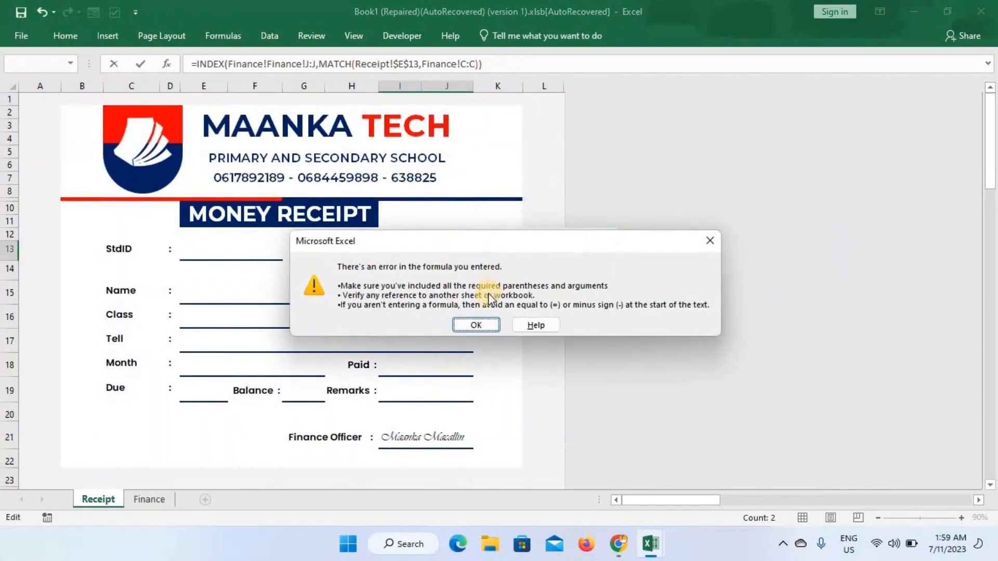
Step: Remove the duplicated Finance! sheet prefix from the INDEX array and enter the corrected Date formula
click(476, 326)
double_click(303, 66)
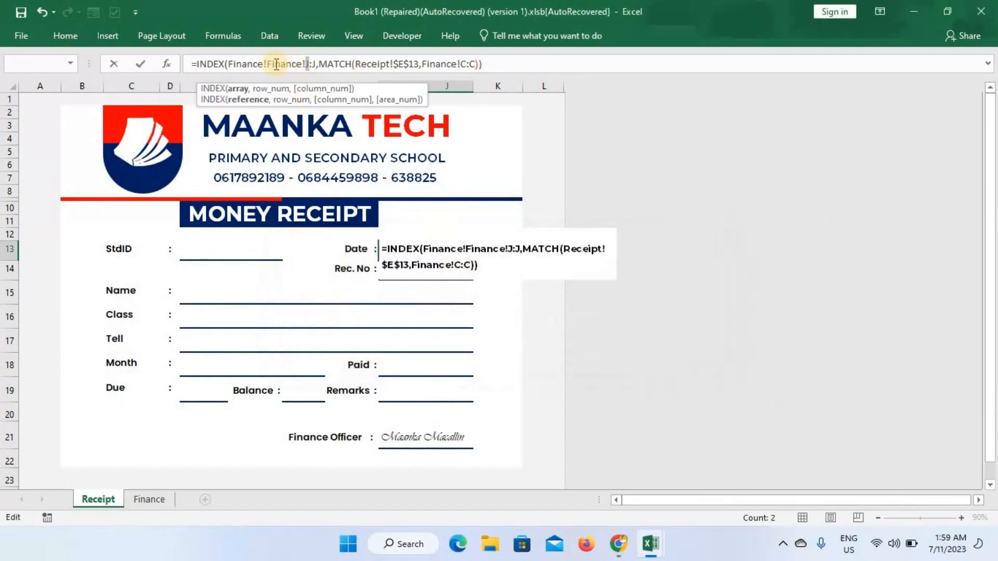
drag(511, 108, 514, 108)
key(BackSpace)
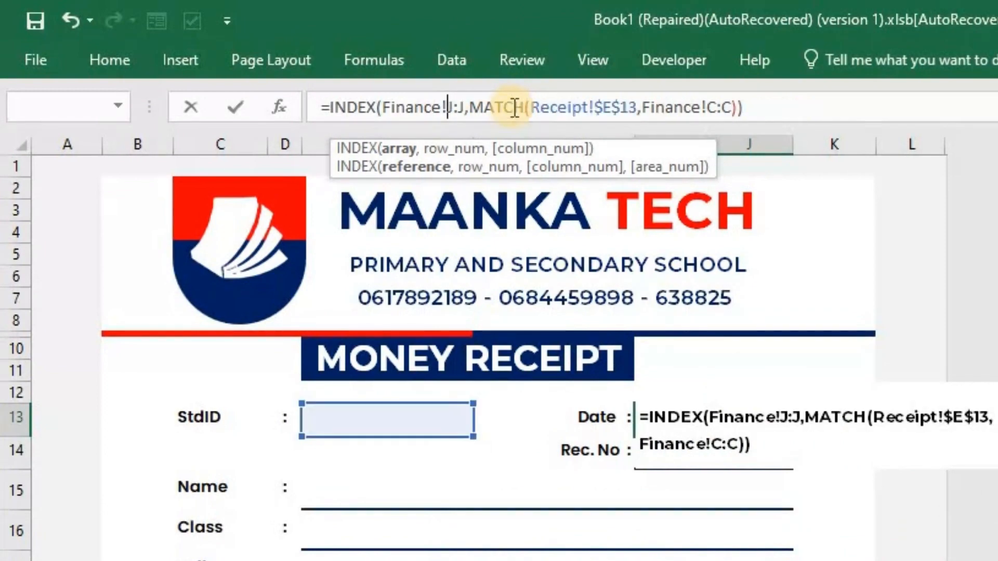
click(676, 108)
key(Return)
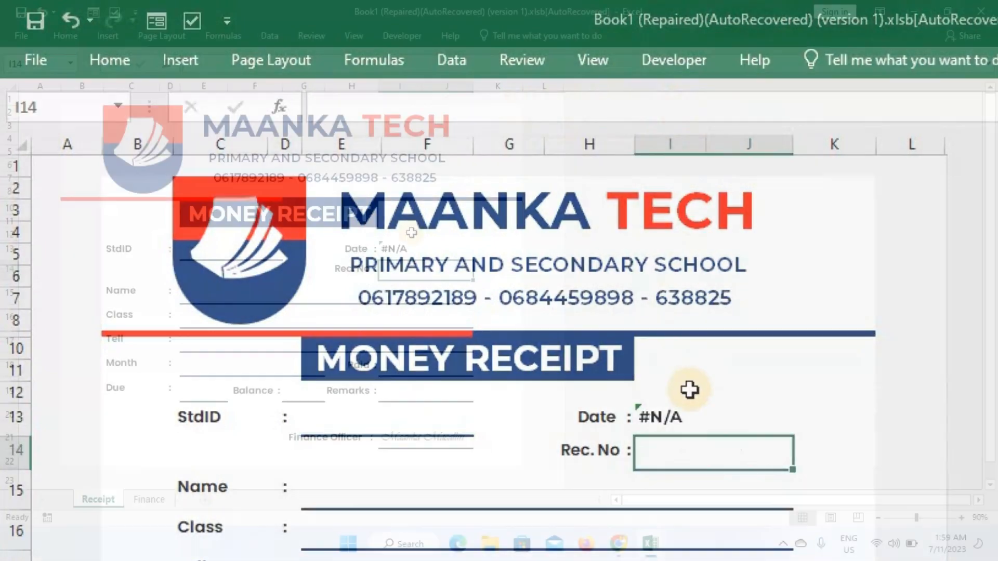
Step: Test the Date lookup by entering an existing student ID in StdID cell E13, and clear the ID again
click(381, 288)
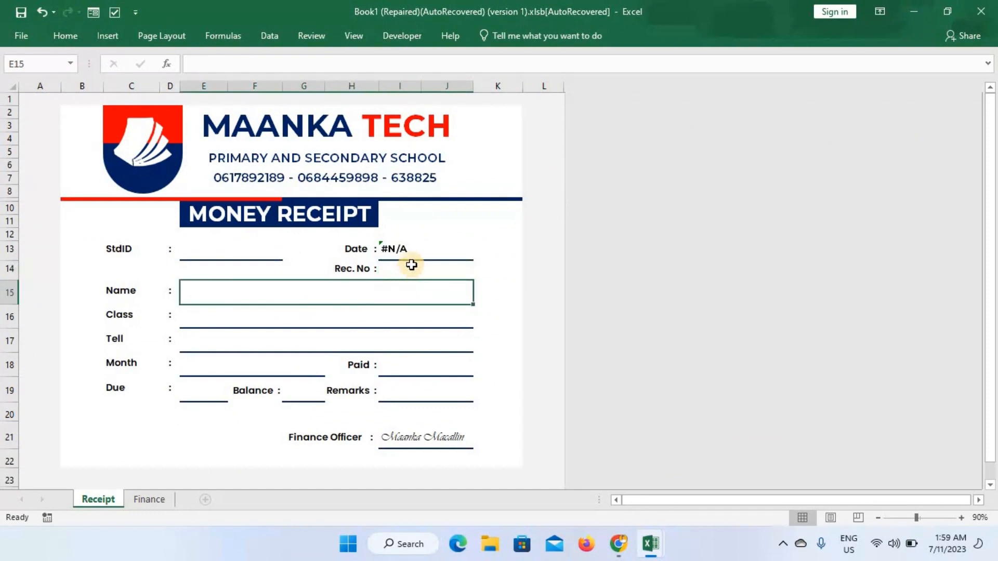
click(415, 256)
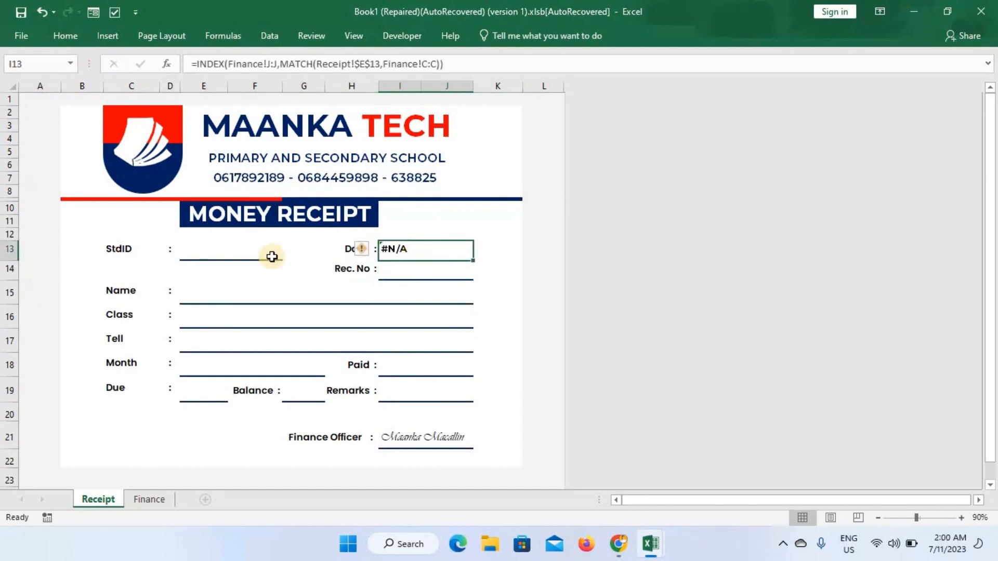
click(223, 256)
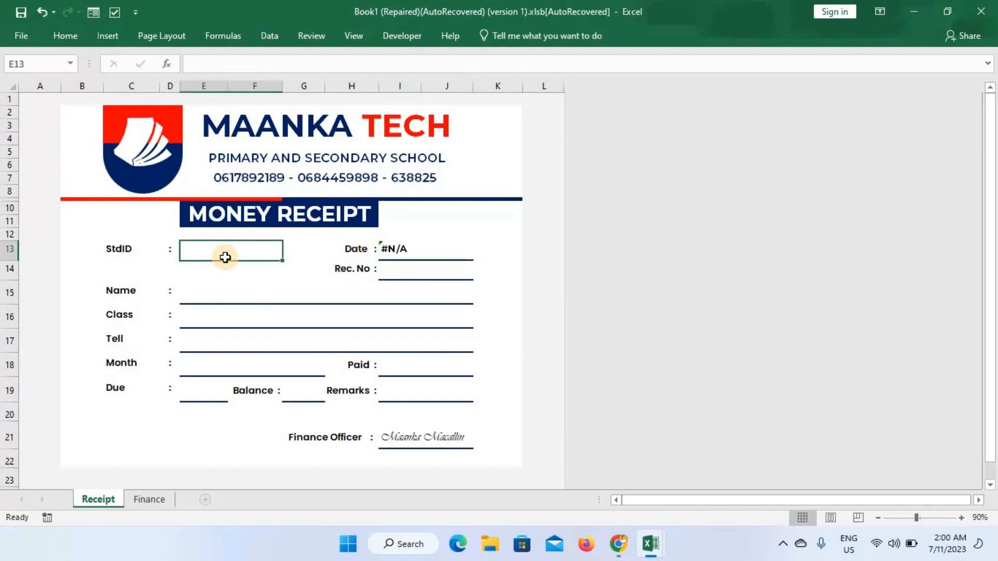
click(407, 253)
click(205, 251)
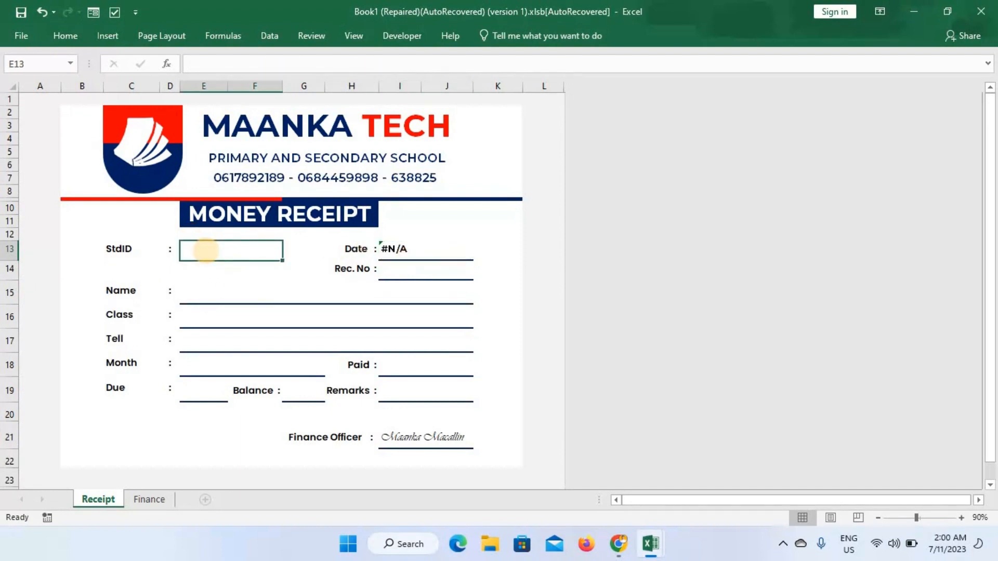
text(100)
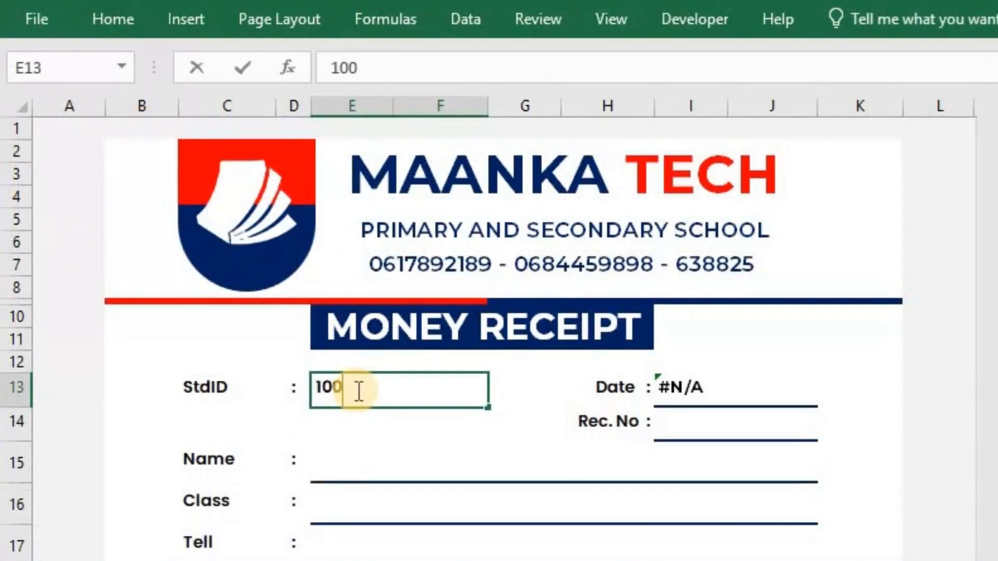
text(5)
drag(367, 390, 317, 389)
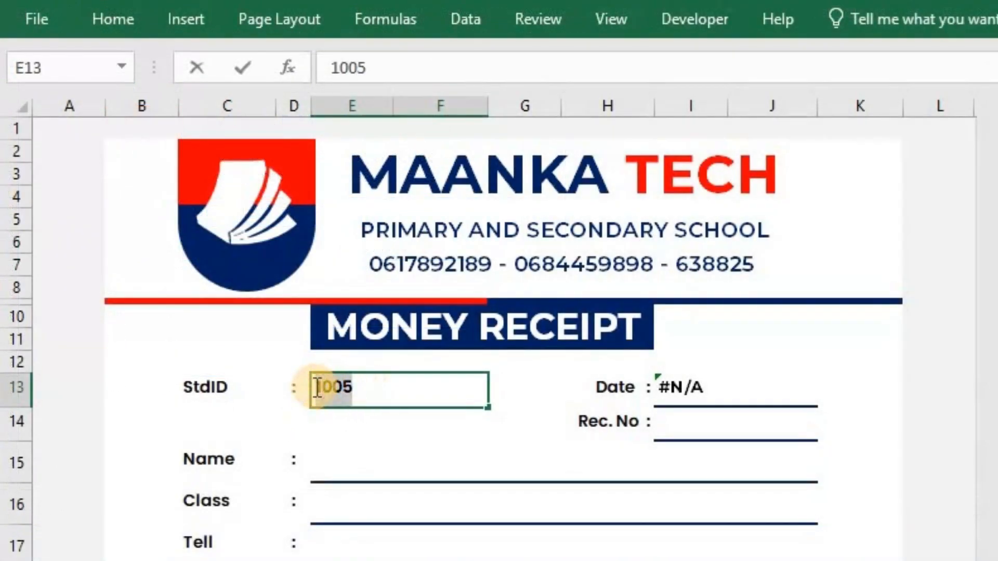
key(Return)
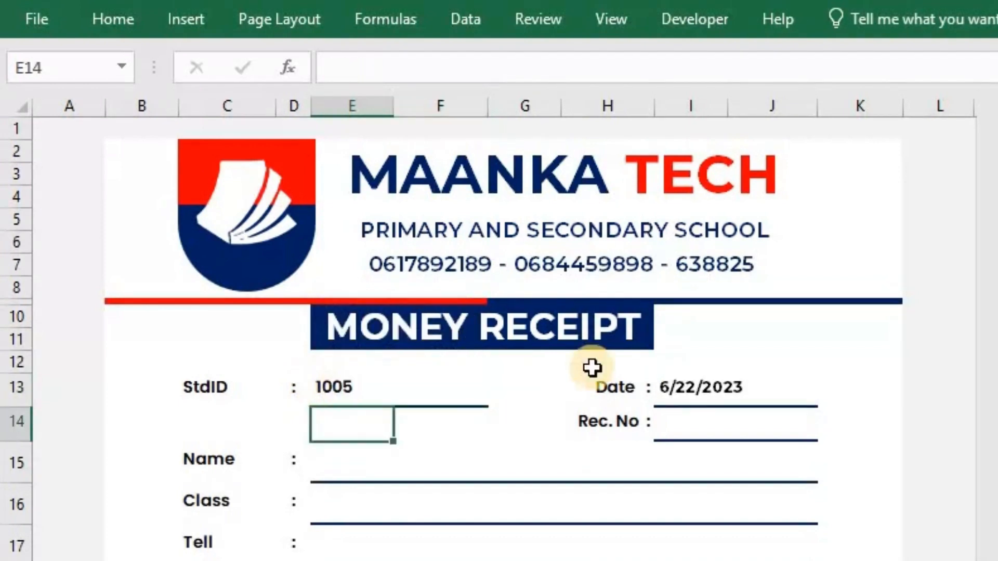
click(689, 387)
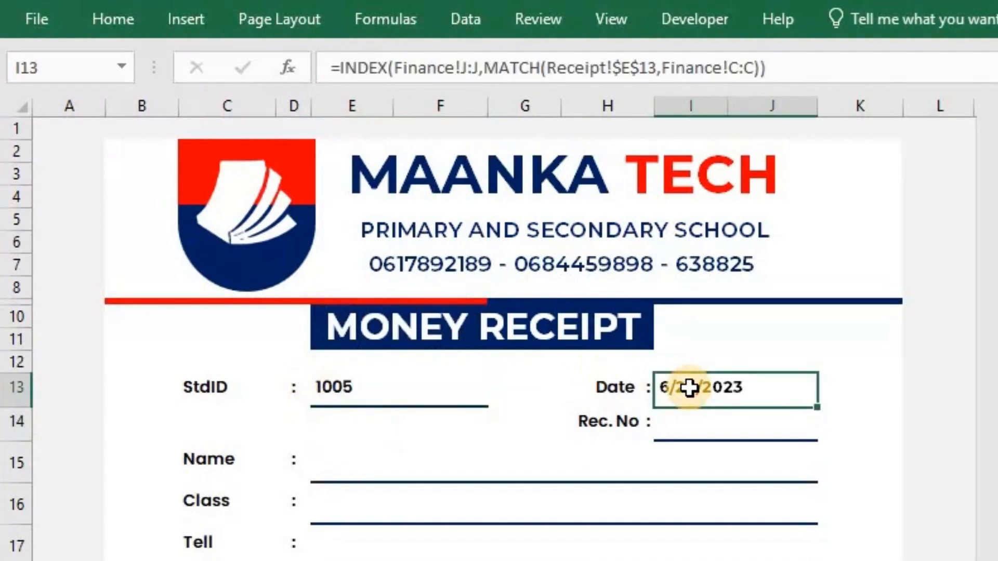
click(350, 385)
key(Delete)
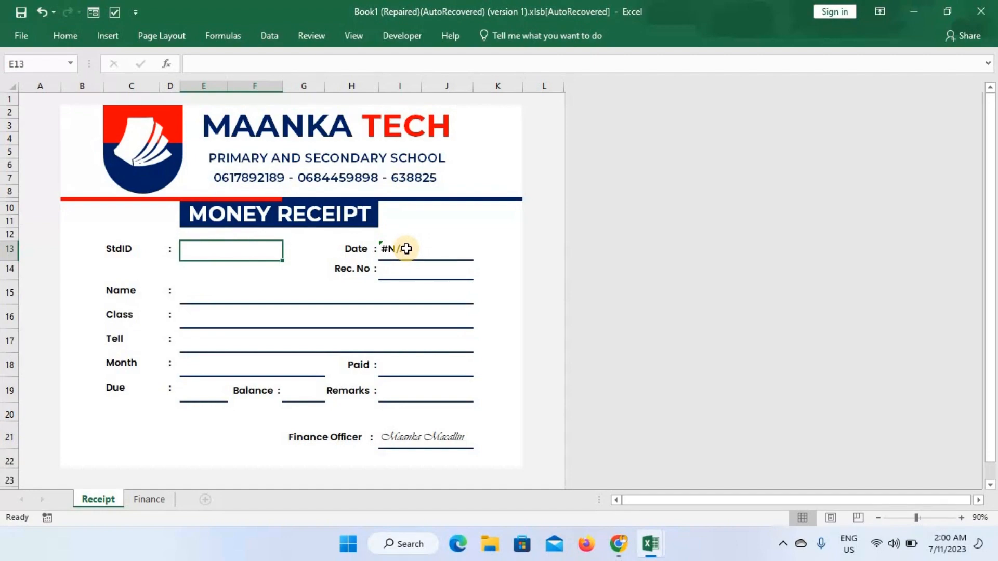
Step: Cut the INDEX and MATCH expression out of Date cell I13, keeping the equals sign, and start an IF function
click(406, 249)
click(363, 57)
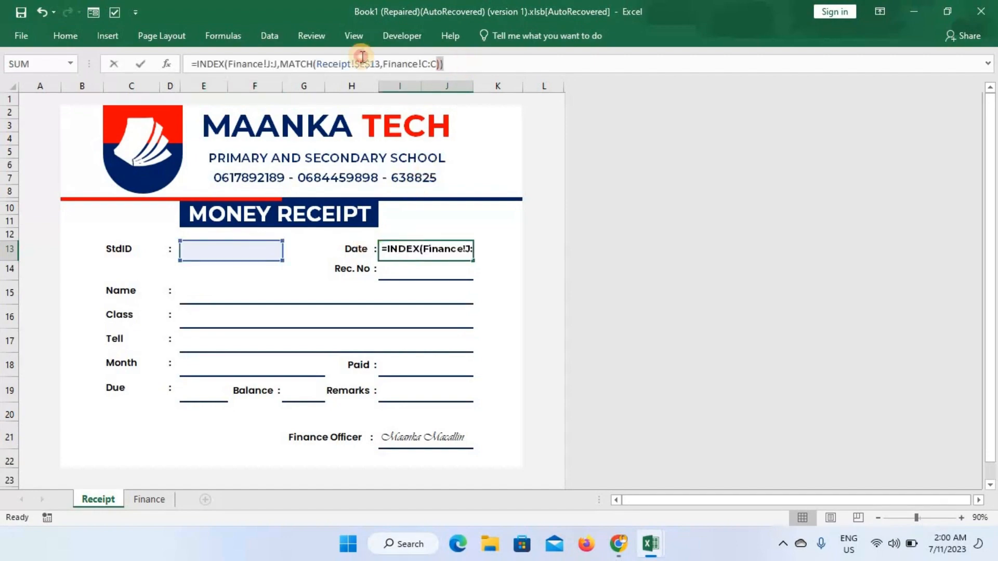
mouse_move(362, 57)
mouse_down()
mouse_move(202, 65)
mouse_move(364, 71)
mouse_up()
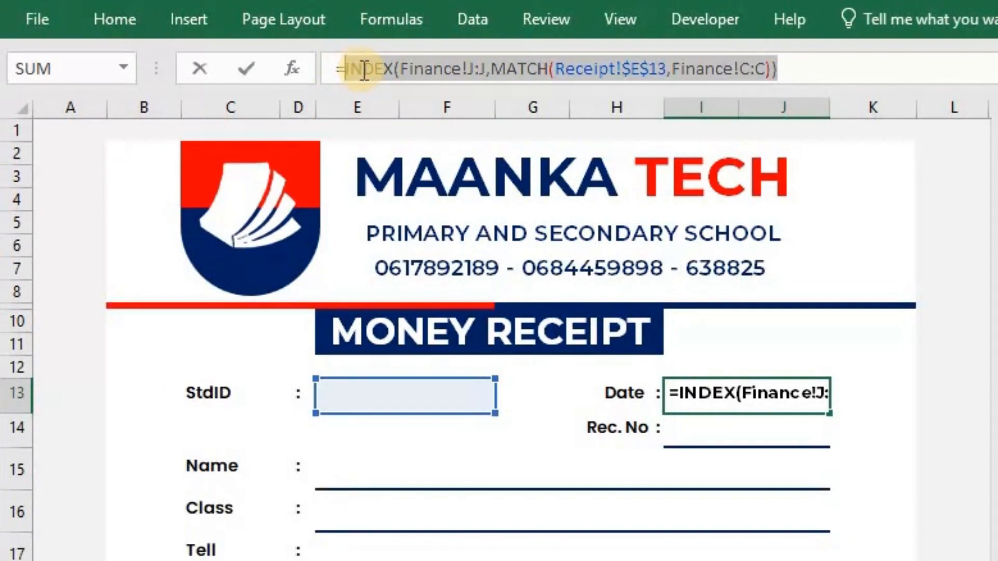
key(BackSpace)
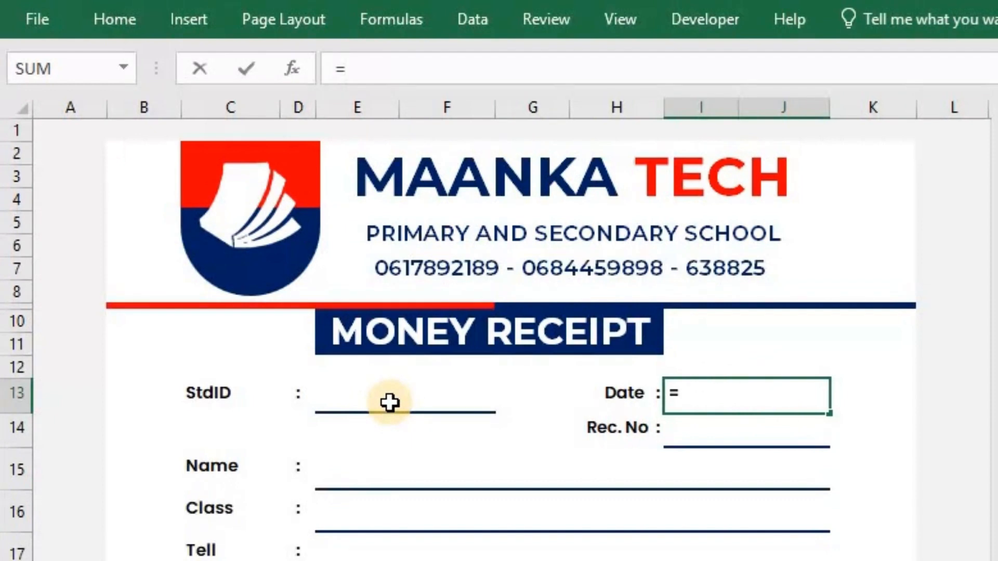
text(f)
key(Tab)
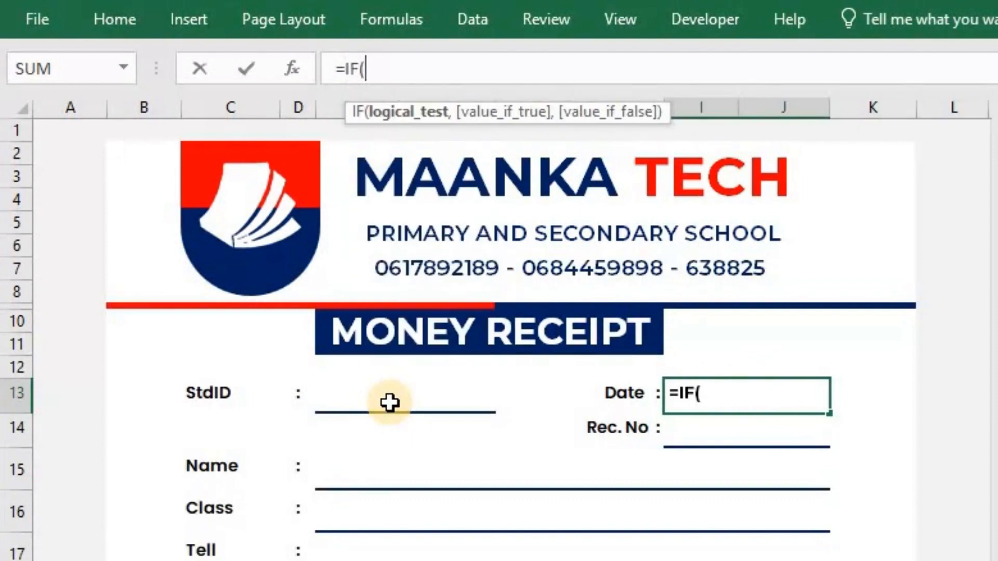
Step: Set the IF test to E13="" with "" as the true value, and paste the INDEX and MATCH expression as the false value
click(384, 398)
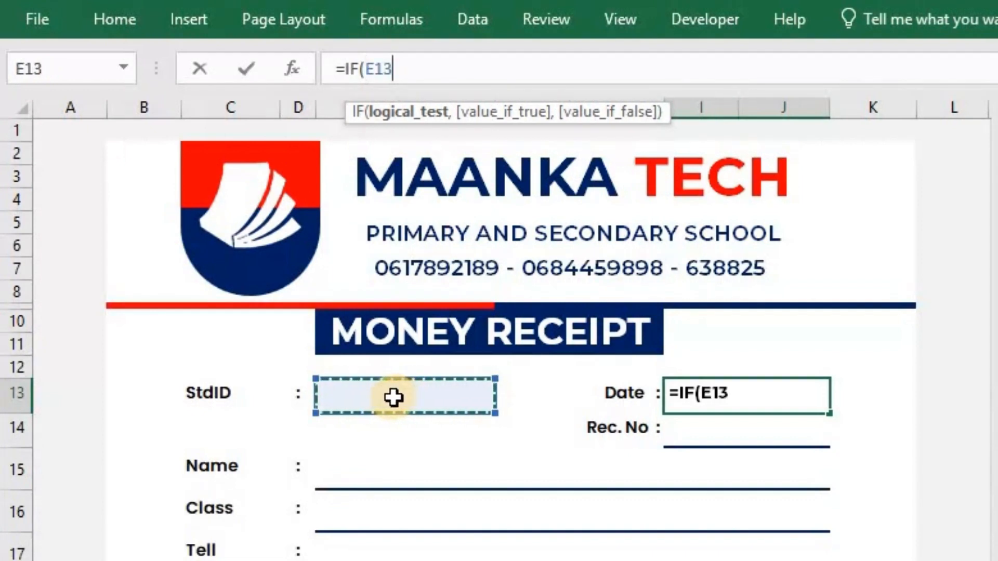
text(=)
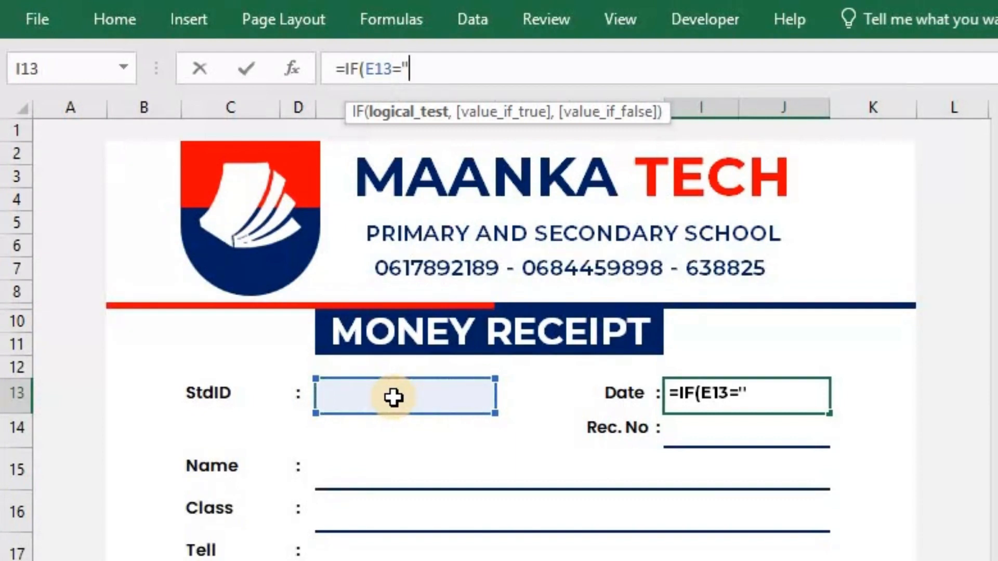
text("",)
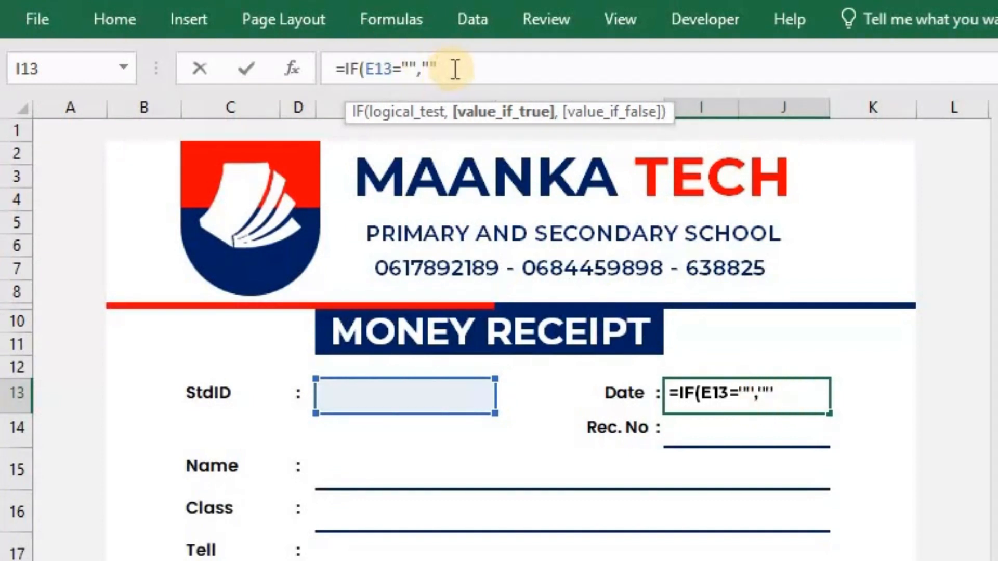
text(,)
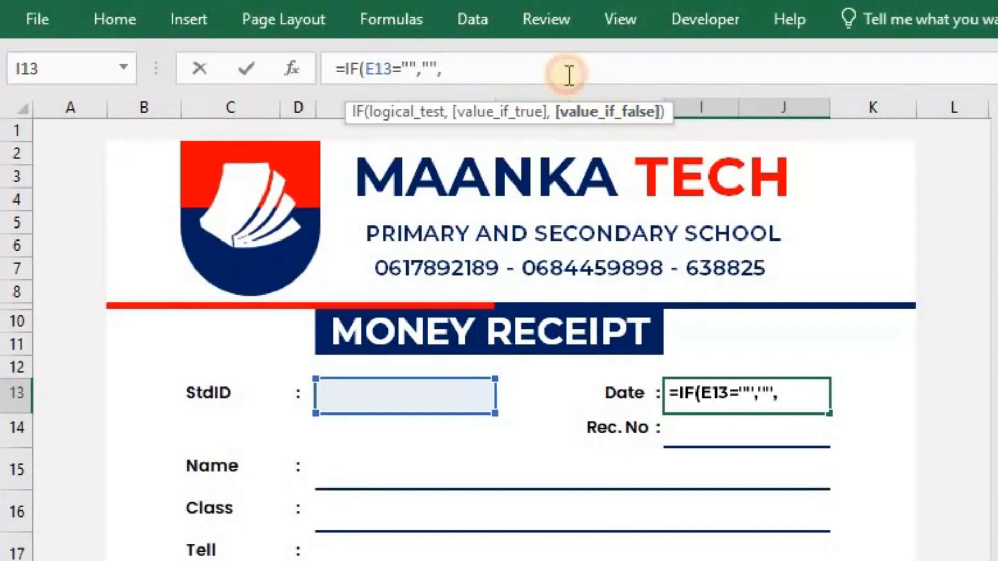
key(ctrl+v)
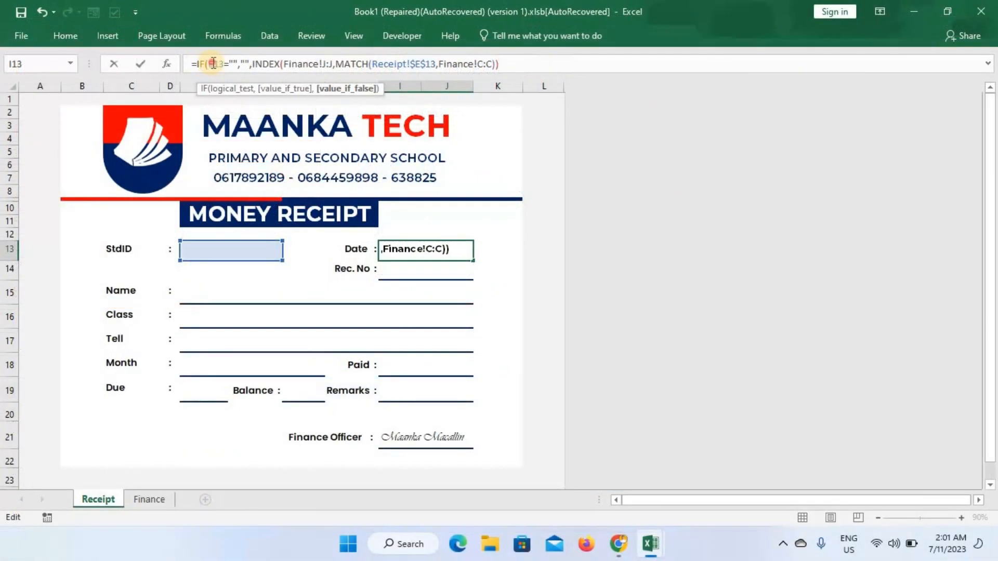
Step: Review the IF formula's arguments in Date cell I13 and enter it, accepting the suggested correction that adds the missing closing parenthesis
click(216, 64)
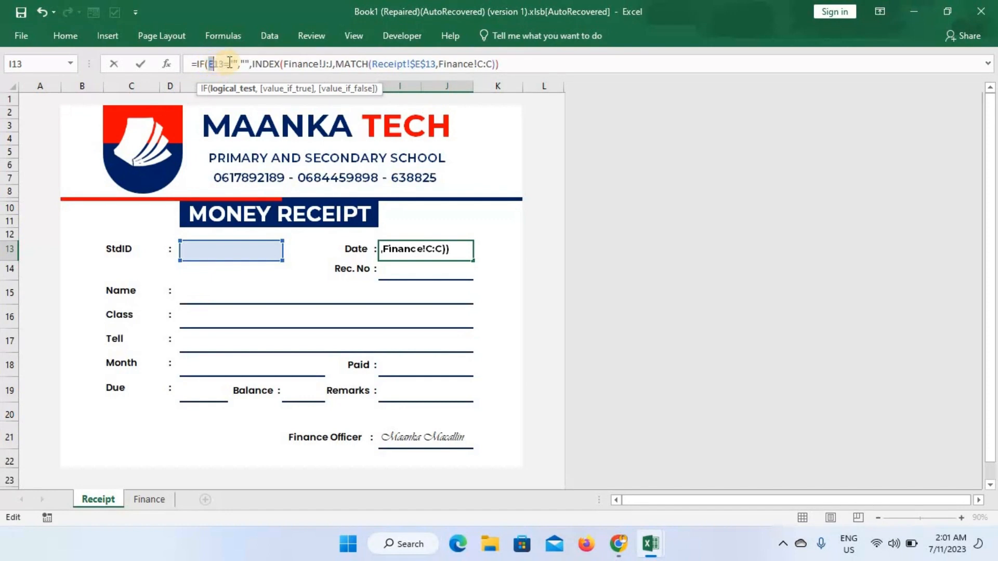
click(235, 63)
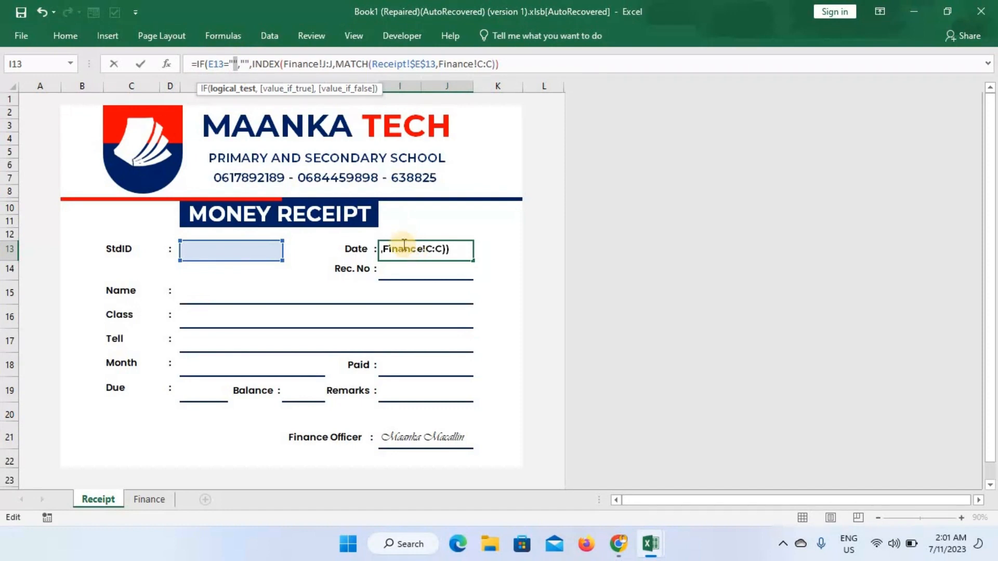
text(",")
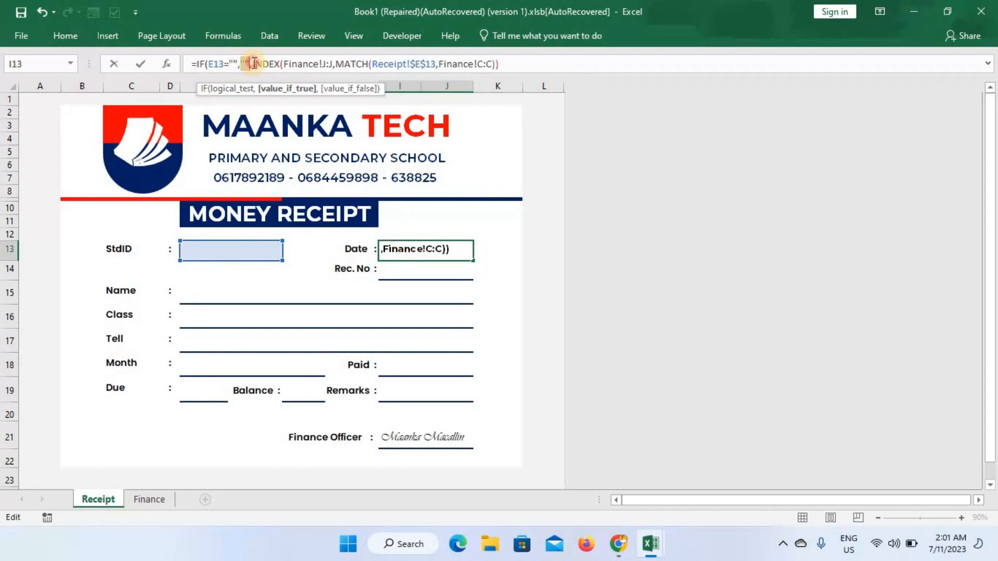
click(270, 64)
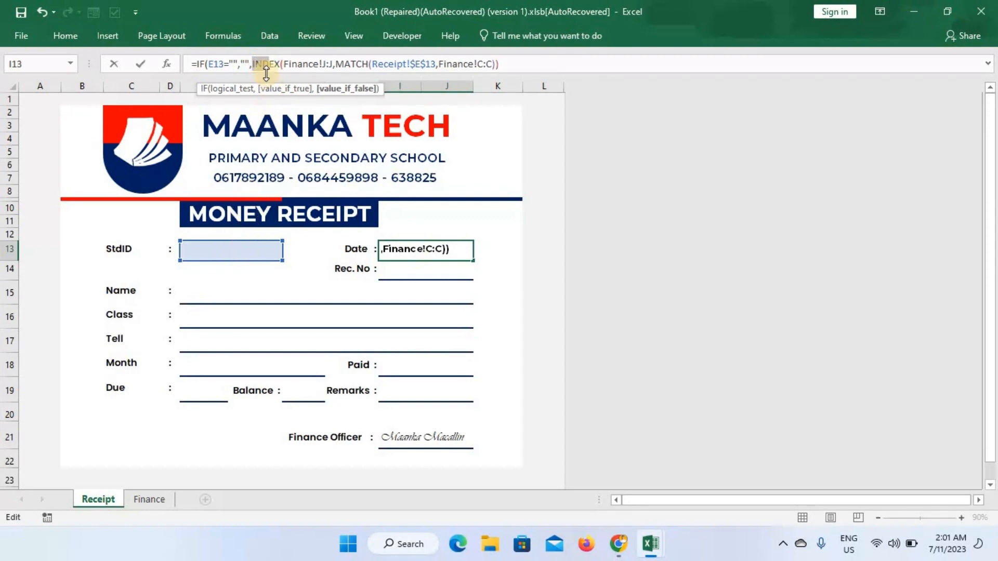
drag(254, 64, 484, 64)
click(524, 63)
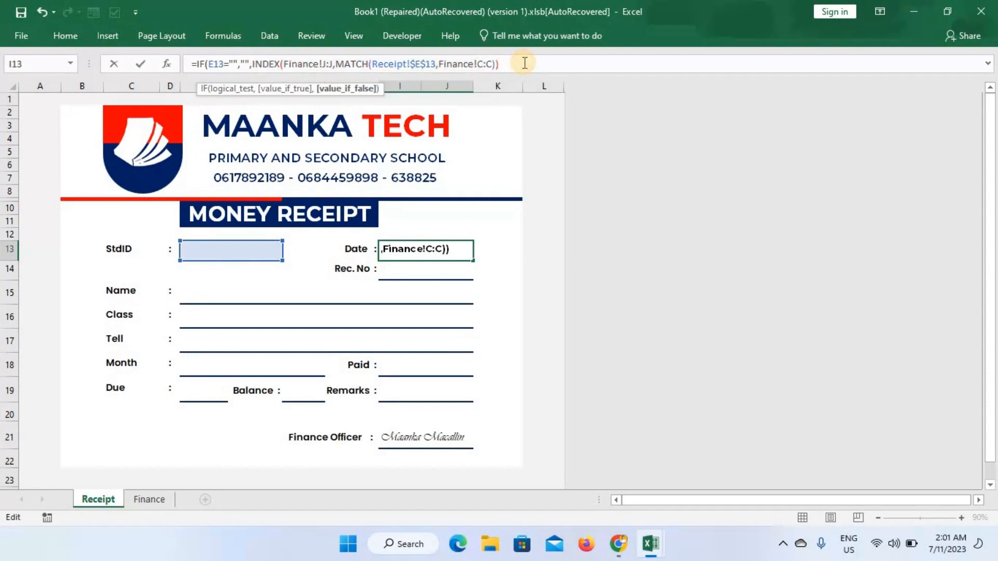
key(Return)
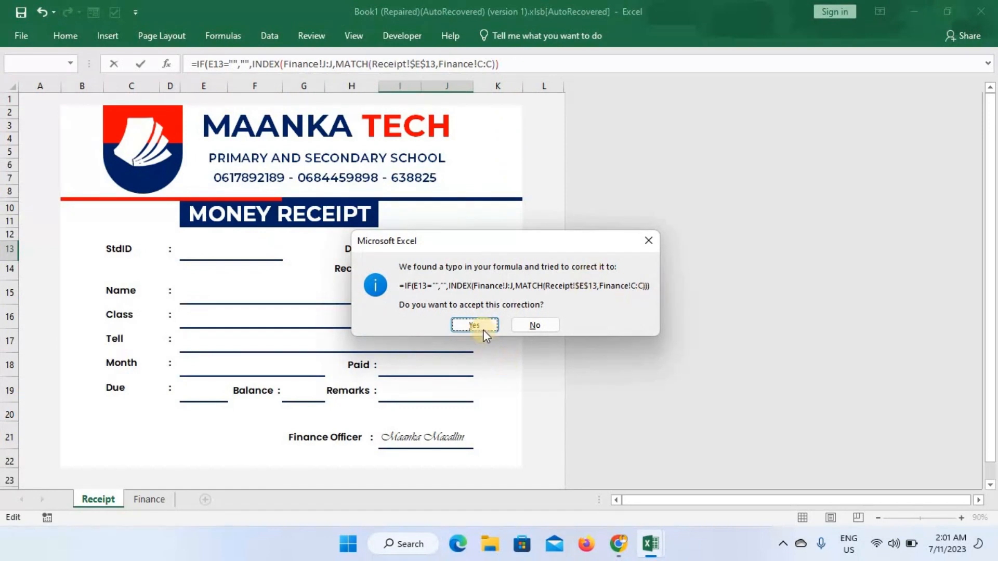
click(474, 326)
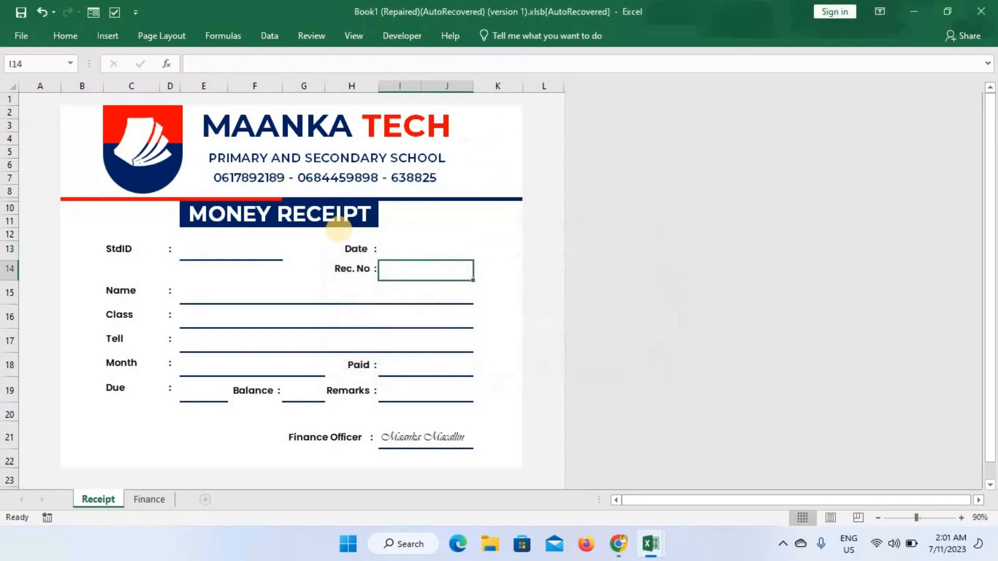
click(402, 254)
click(399, 279)
click(399, 303)
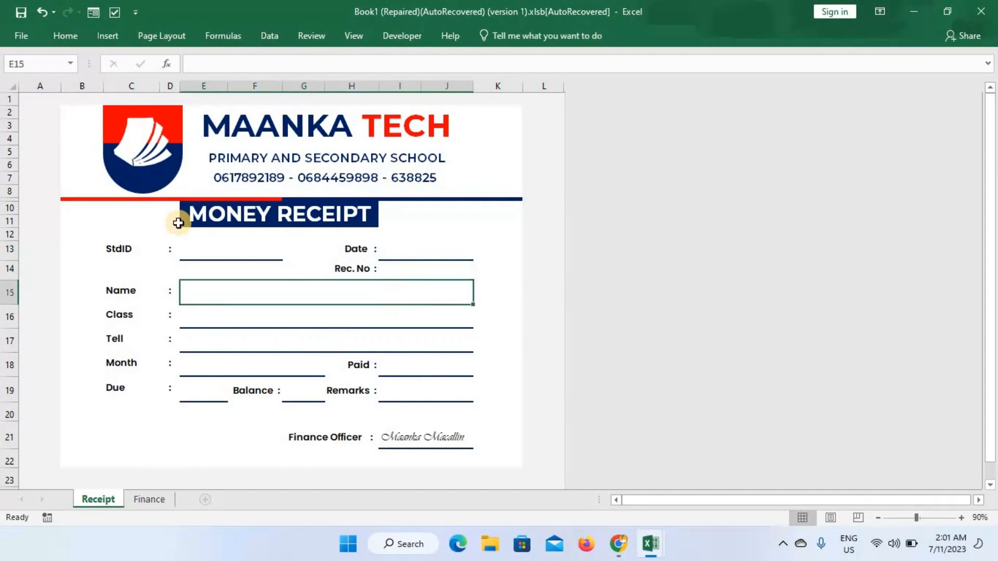
Step: Test the Date formula by entering an existing student ID in StdID cell E13, and clear the ID again
click(227, 252)
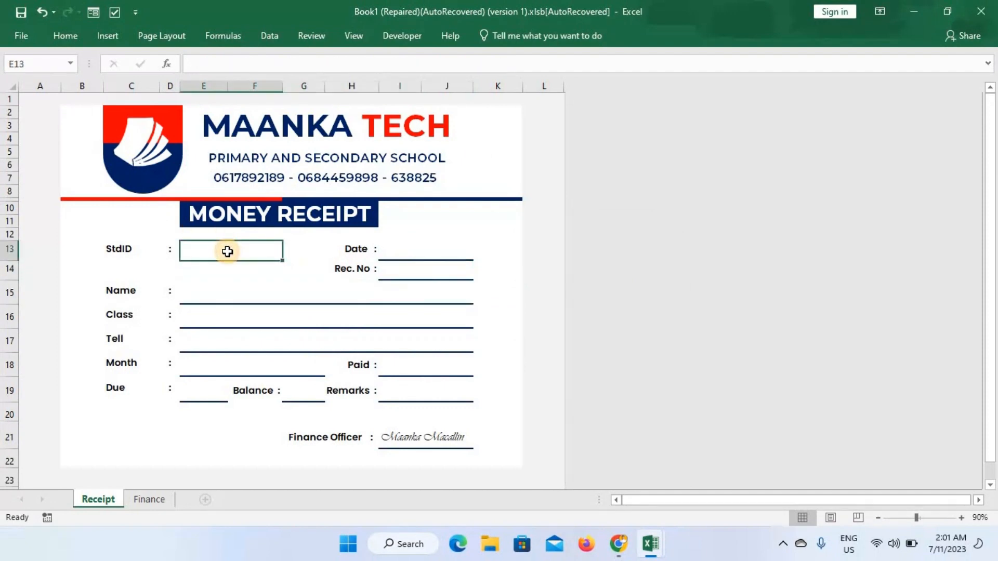
text(1)
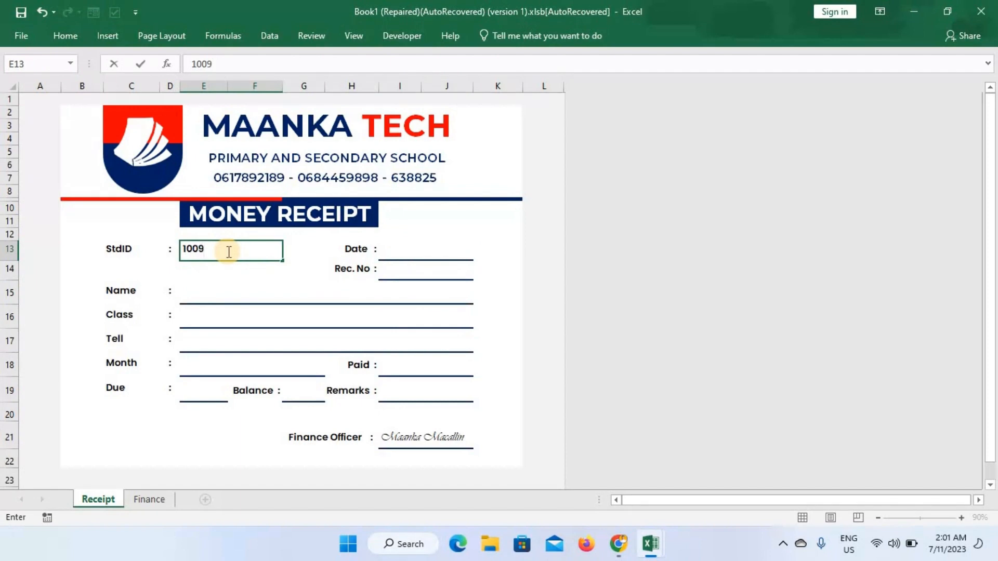
text(009)
key(Return)
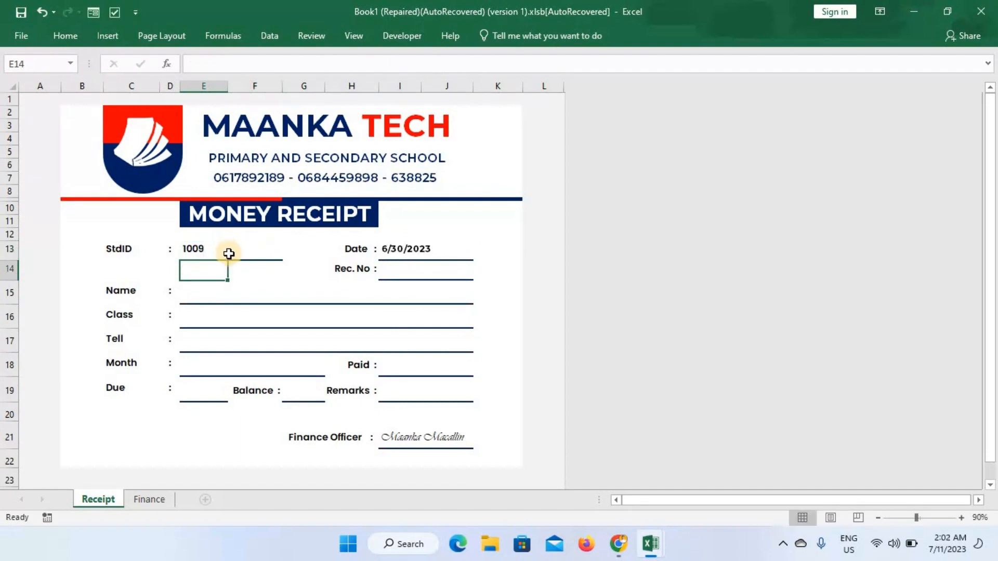
click(395, 257)
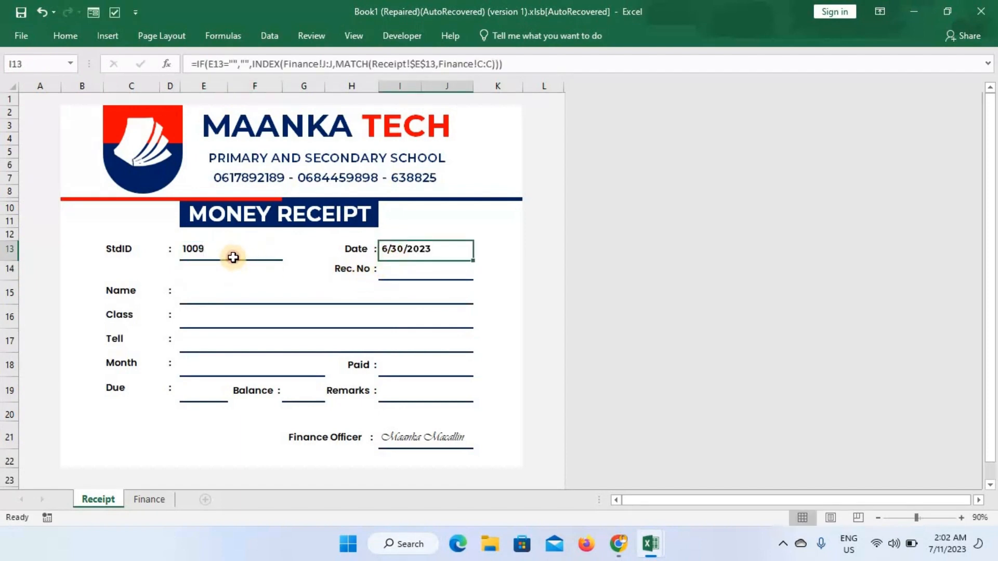
click(233, 257)
key(Delete)
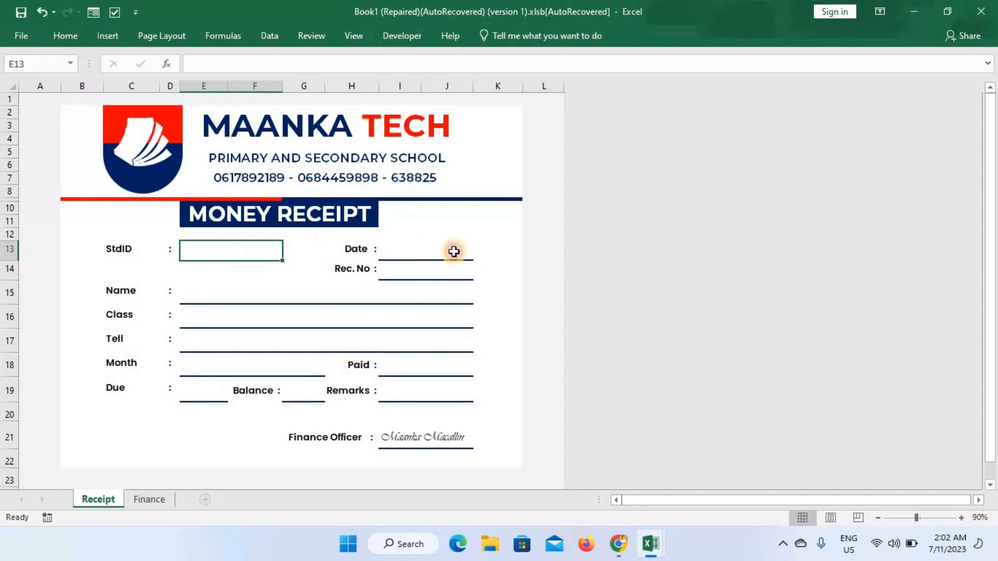
Step: Examine the INDEX array reference in the Date formula in I13 and leave the formula as it is
click(453, 251)
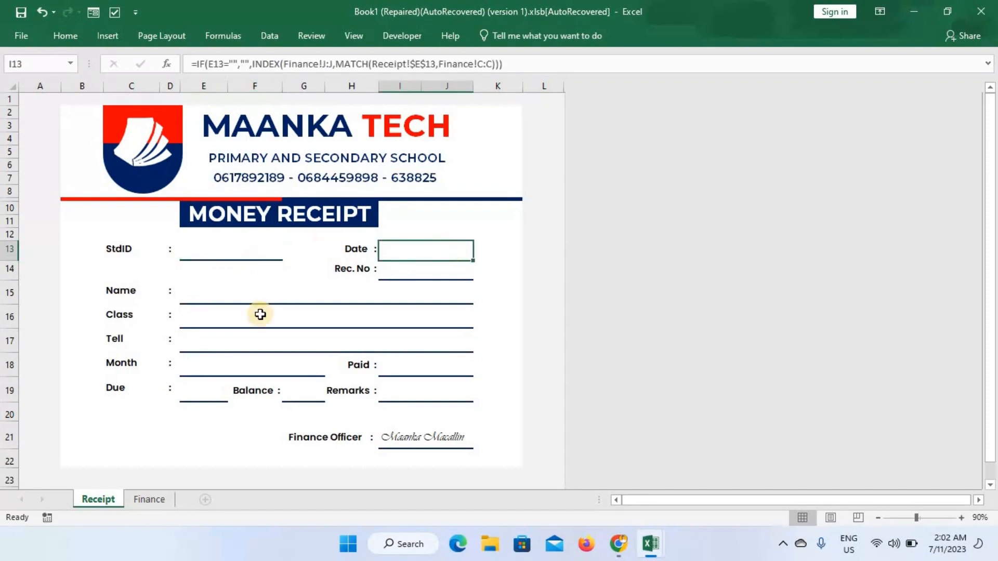
drag(263, 290, 271, 365)
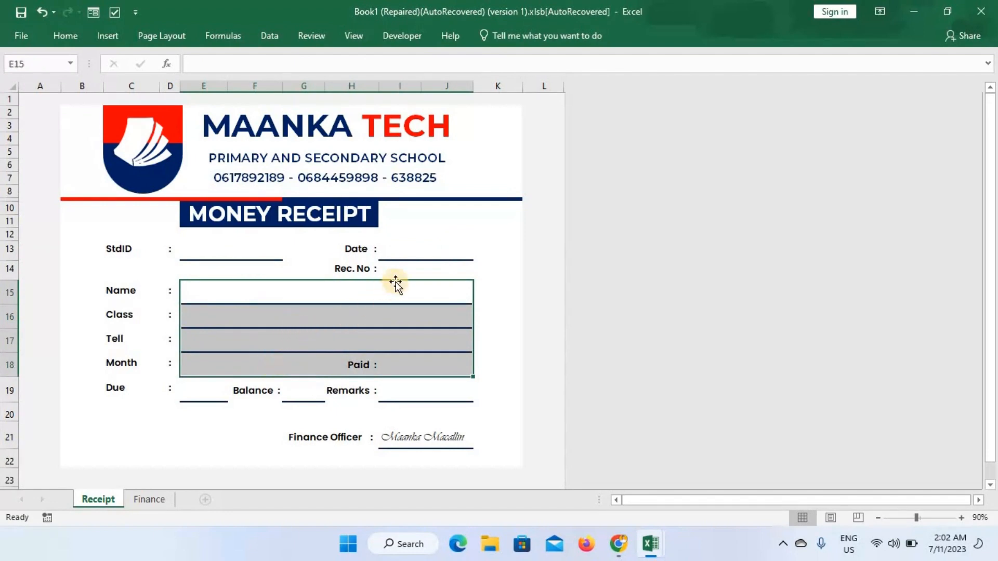
click(413, 255)
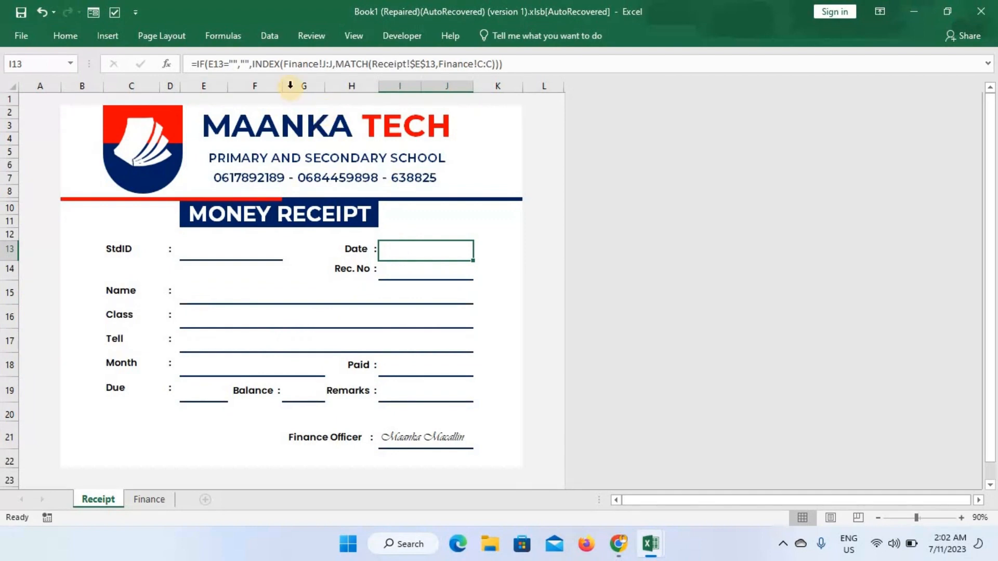
double_click(297, 64)
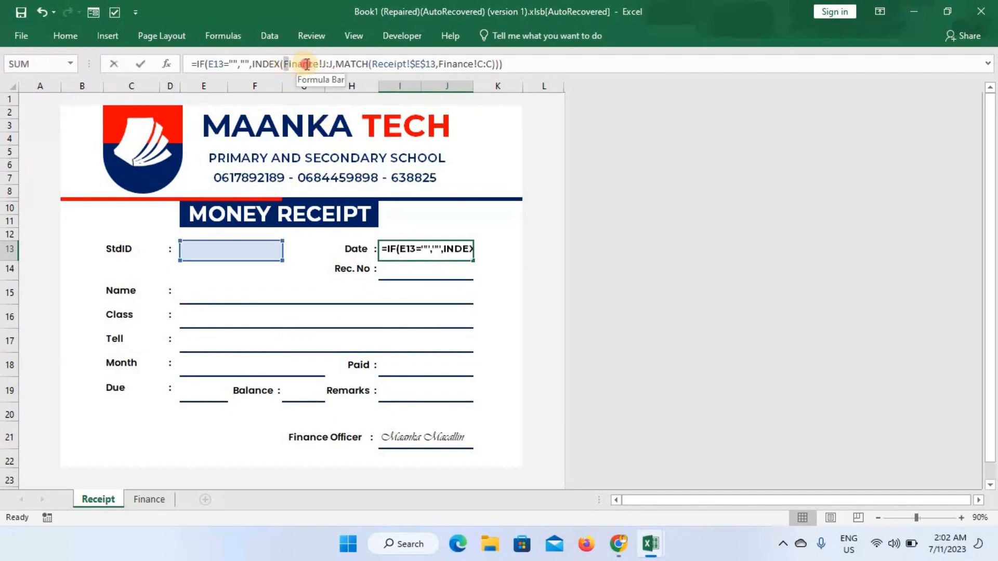
drag(333, 64, 329, 62)
key(Return)
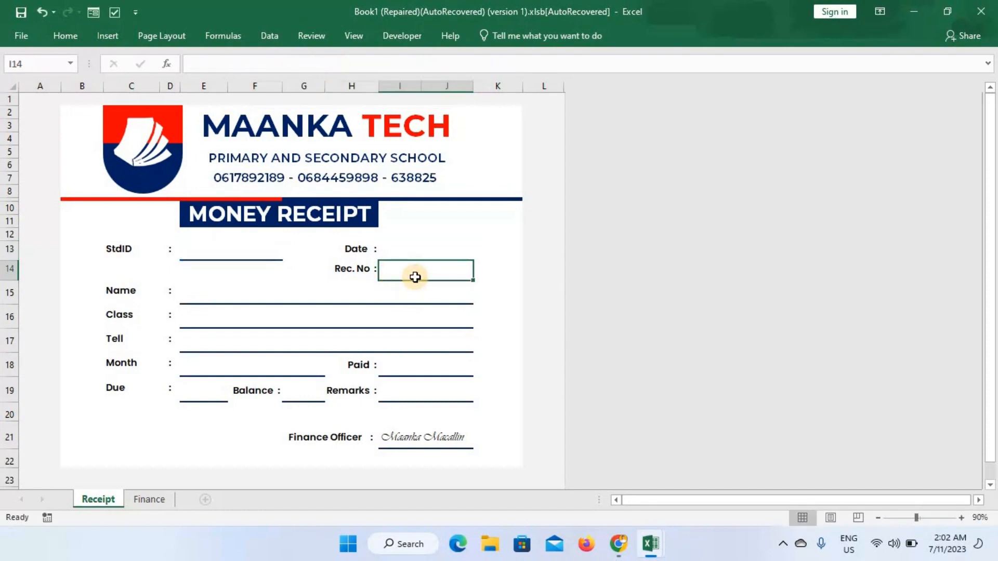
Step: Start an INDEX formula in Rec. No cell I14 with column N of the Finance sheet as its array
text(=)
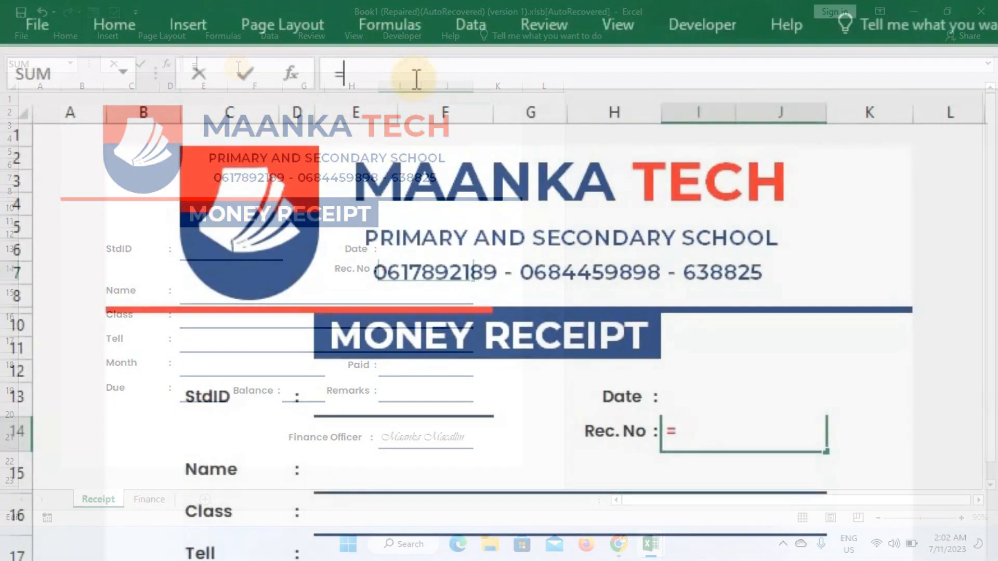
text(ind)
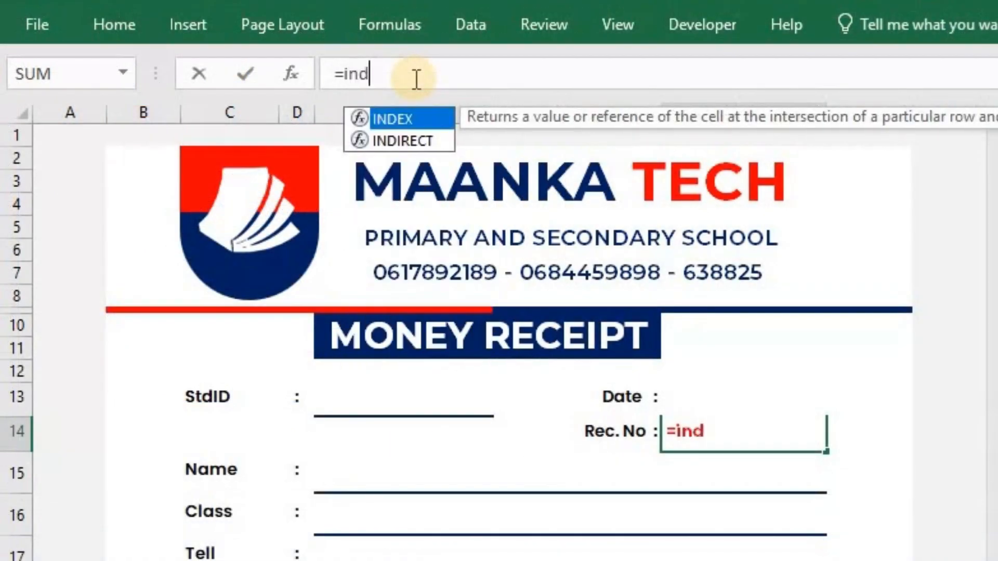
key(Tab)
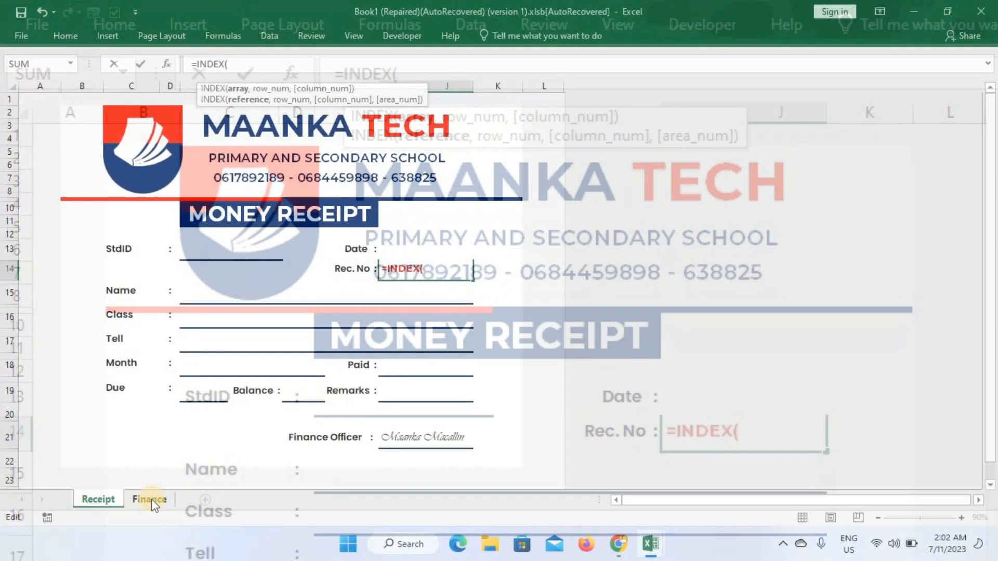
click(150, 500)
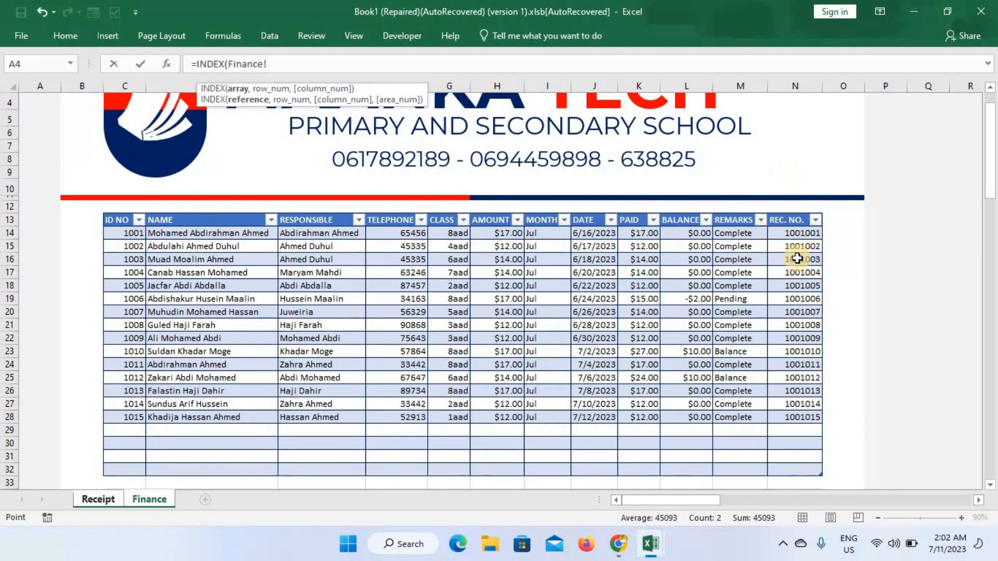
click(795, 86)
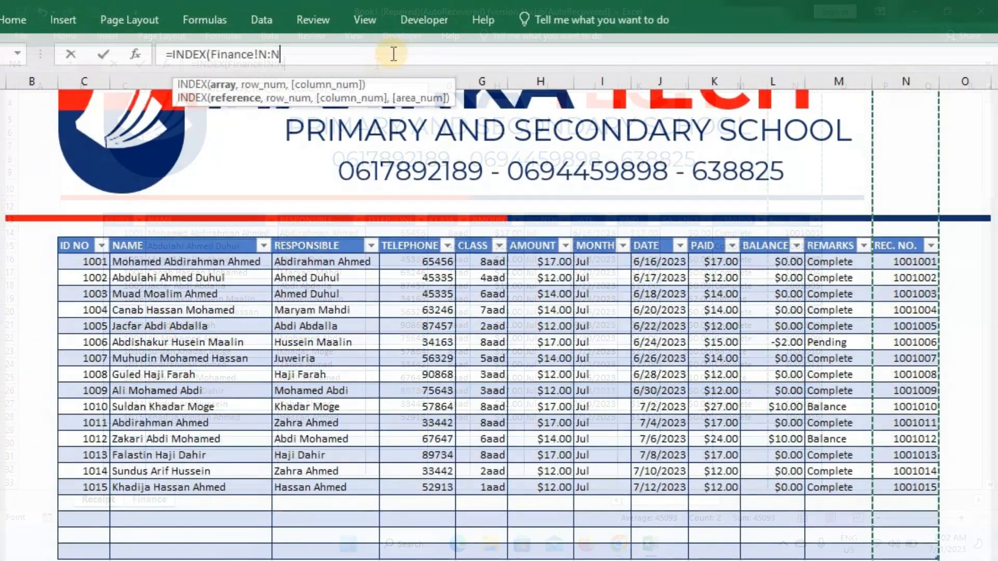
text(,)
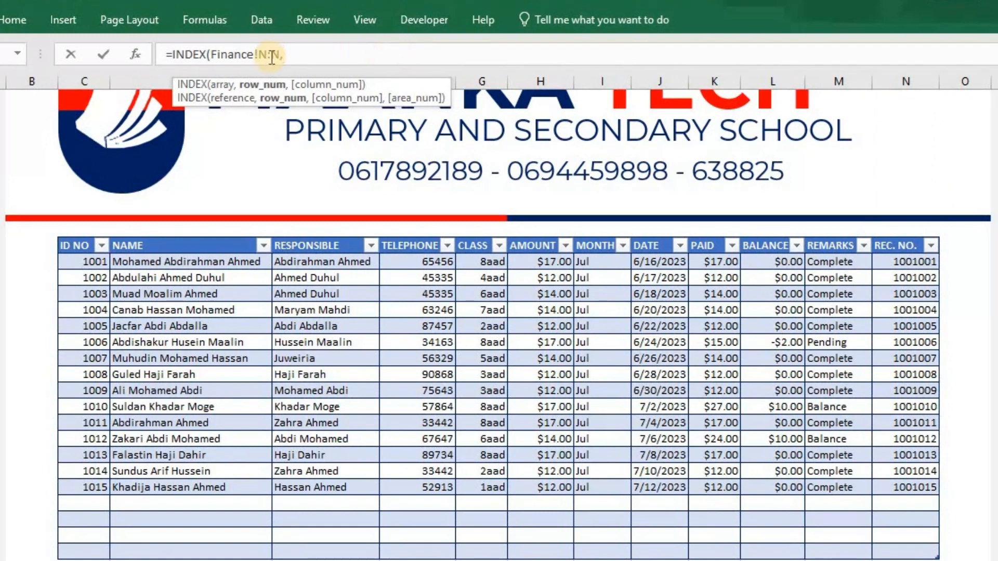
drag(281, 53, 218, 56)
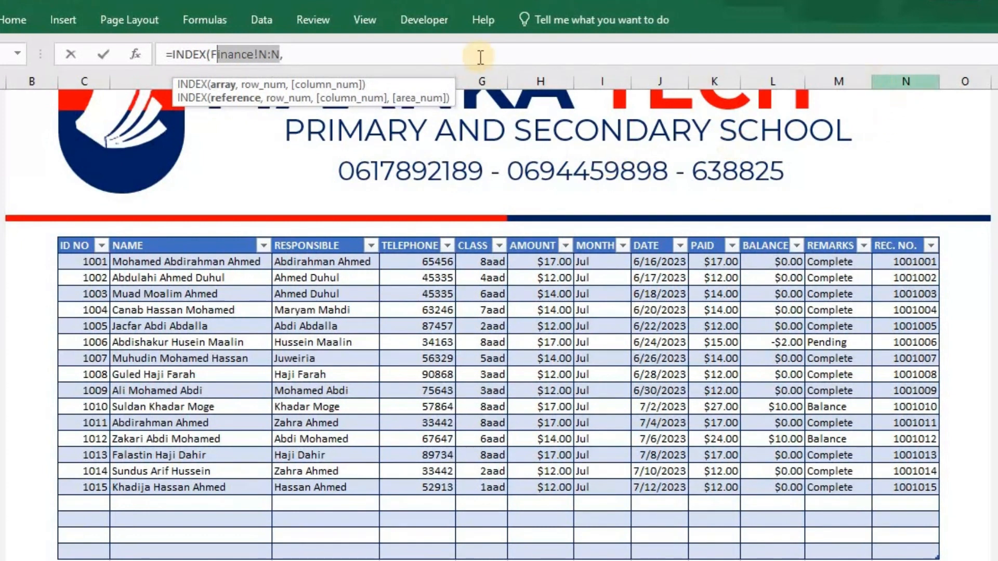
click(290, 54)
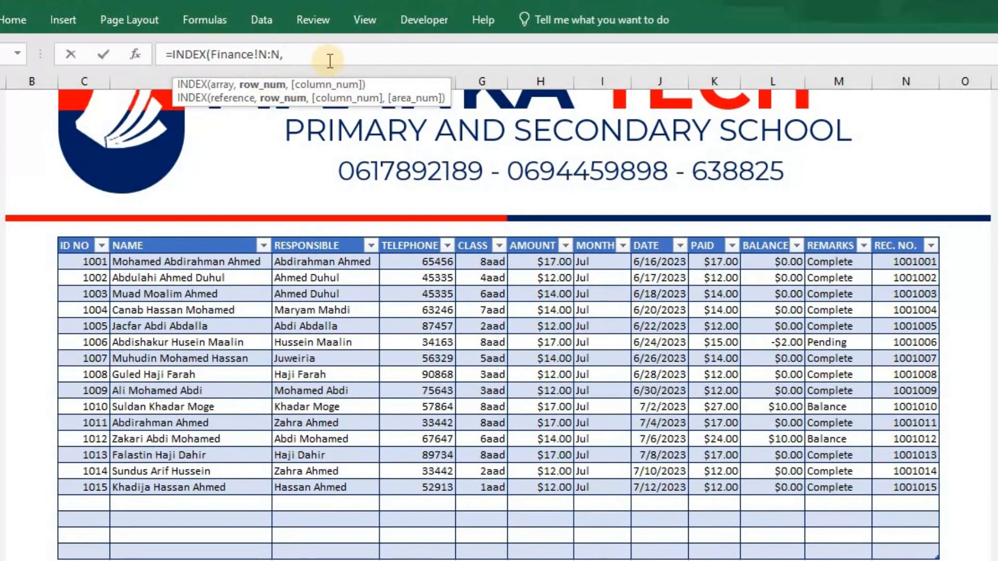
Step: Nest a MATCH function as the row number, with StdID cell Receipt!$E$13 as an absolute lookup value
text(mat)
key(Tab)
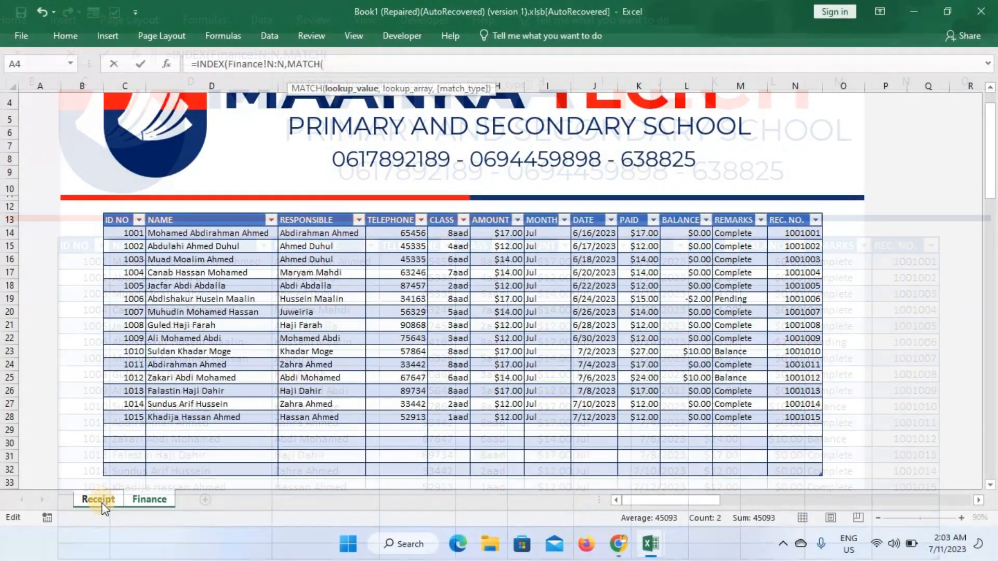
click(99, 500)
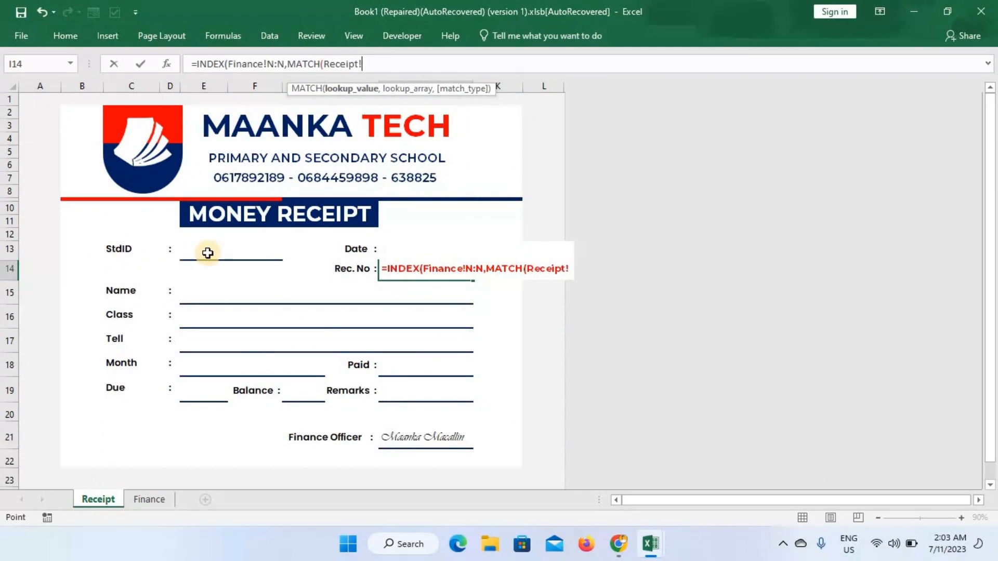
click(219, 253)
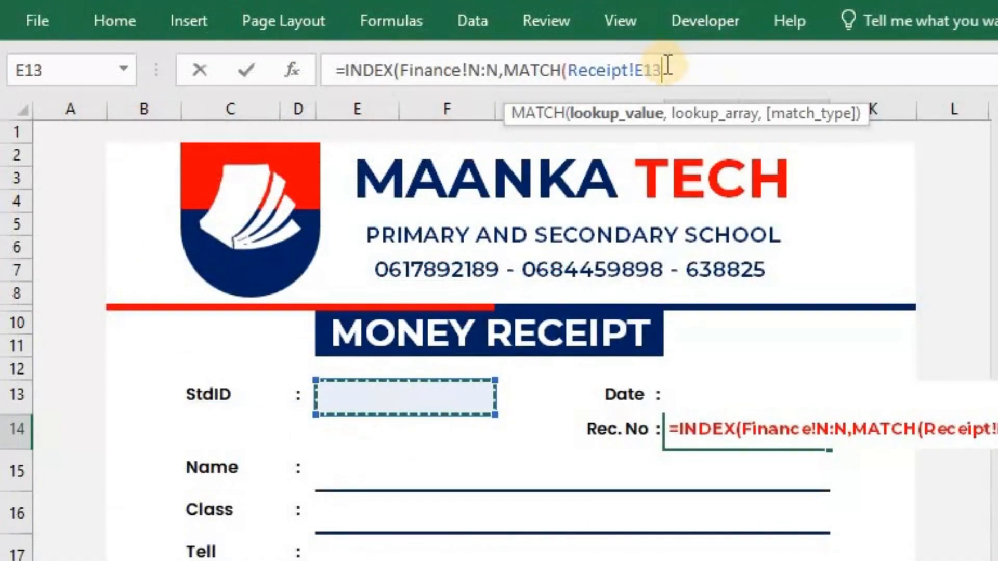
double_click(641, 69)
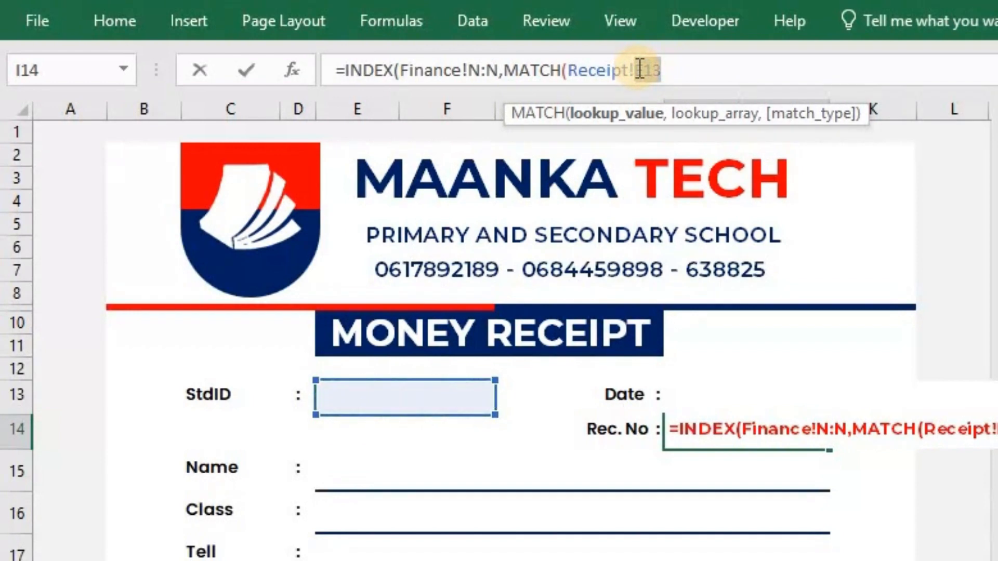
key(F4)
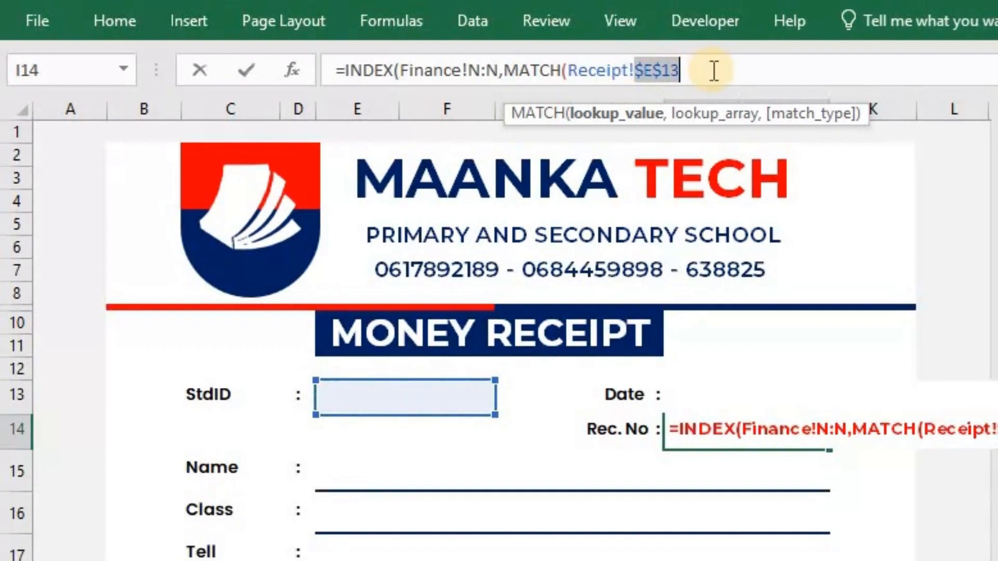
click(714, 70)
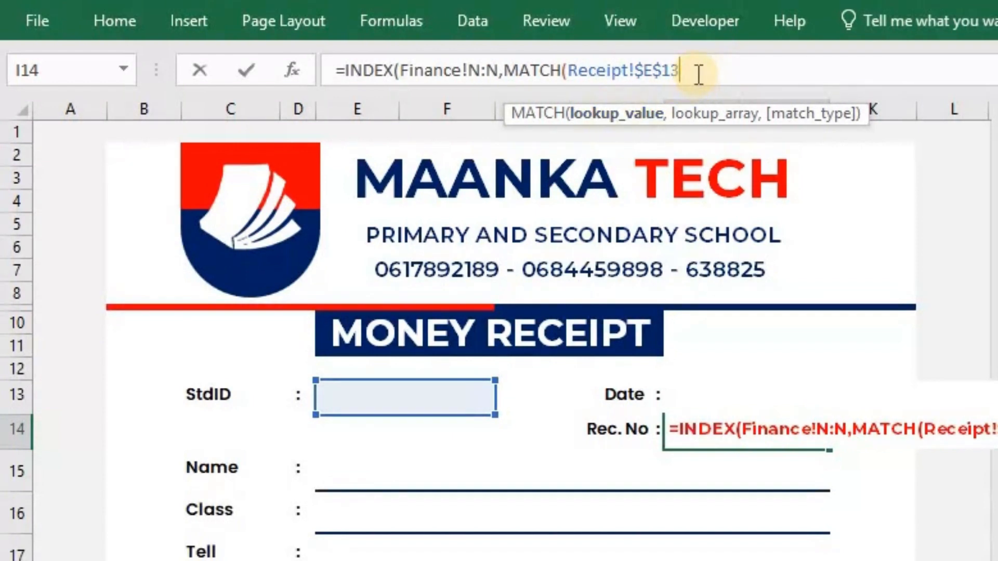
text(,)
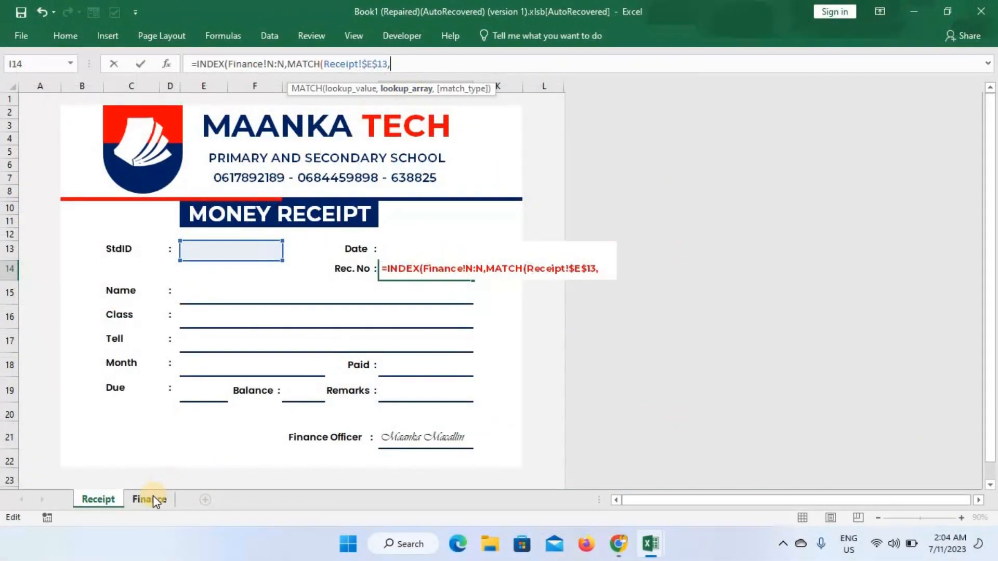
Step: Set column C of the Finance sheet as the MATCH lookup array, close both functions and enter the Rec. No formula
click(153, 496)
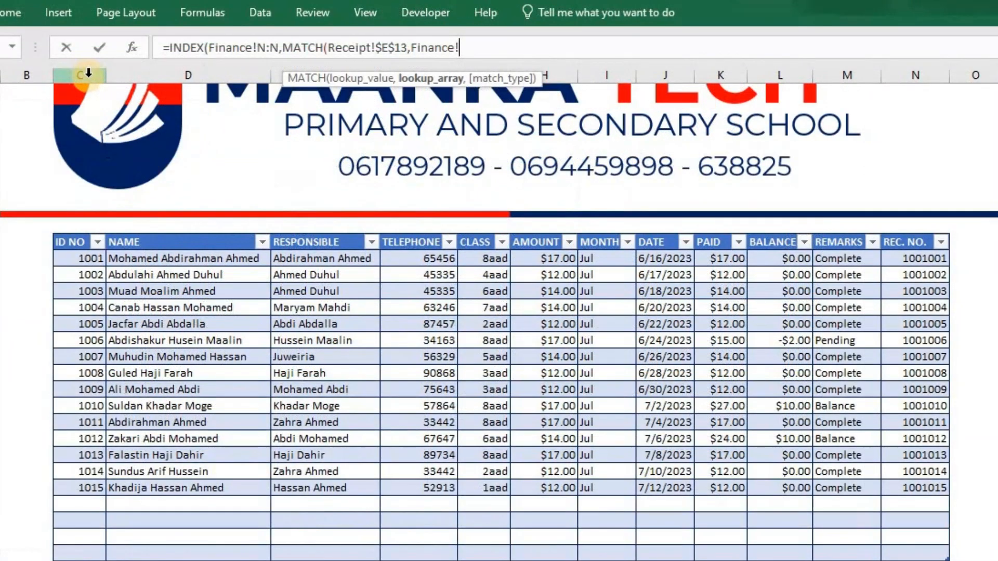
click(83, 75)
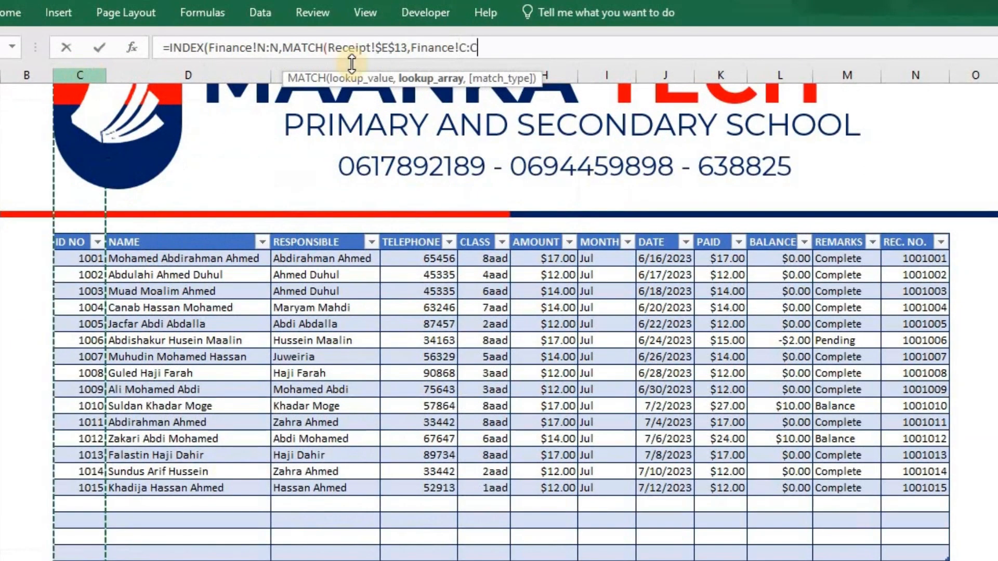
click(496, 47)
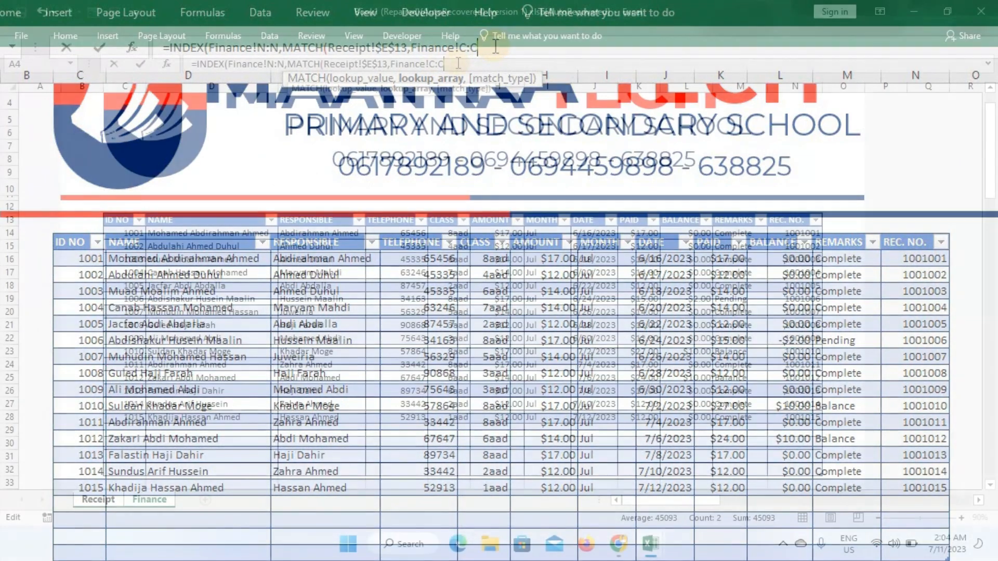
text())
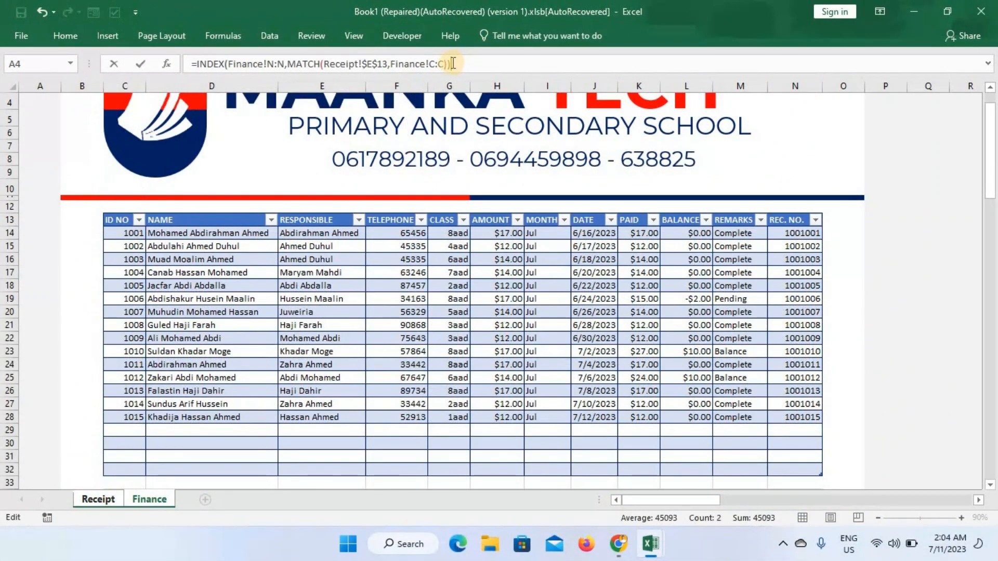
click(448, 64)
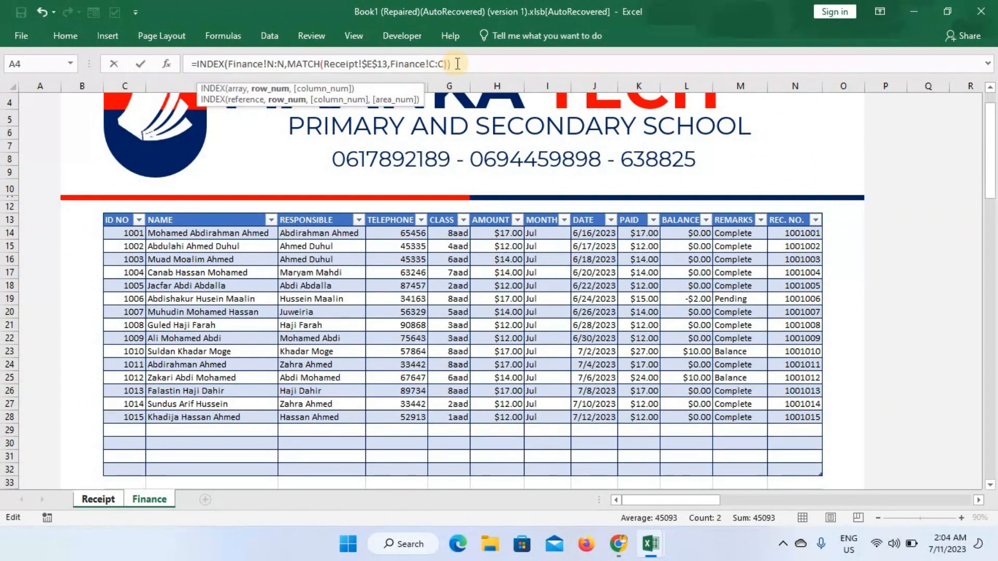
click(457, 63)
key(Return)
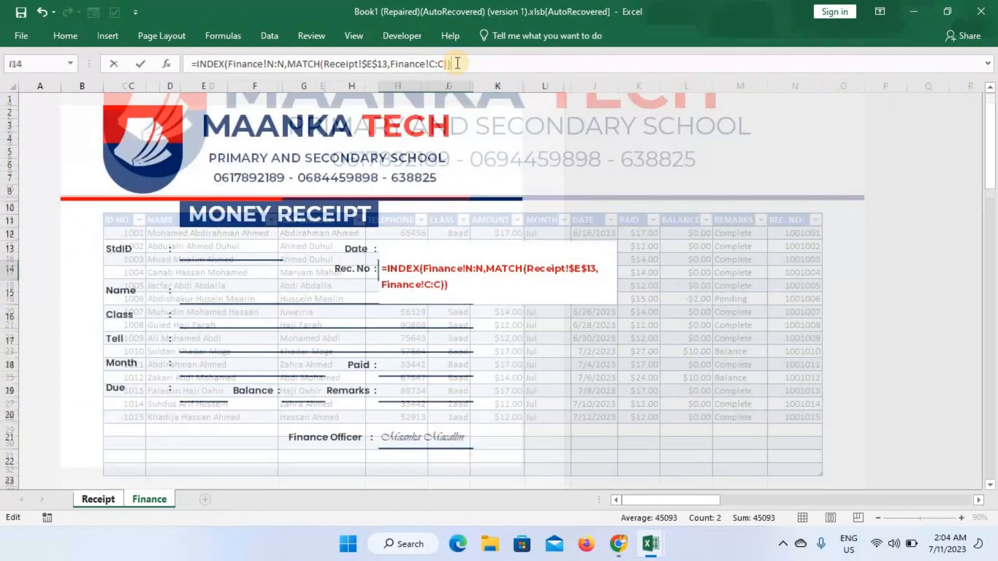
Step: Test the Rec. No formula in I14 by entering an existing student ID in StdID cell E13, and clear the ID again
click(411, 270)
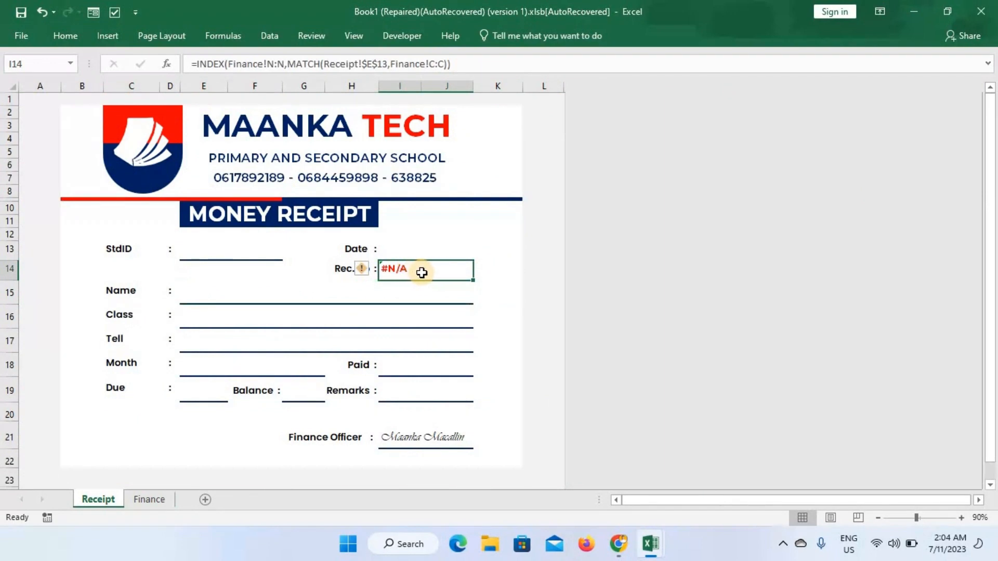
click(407, 250)
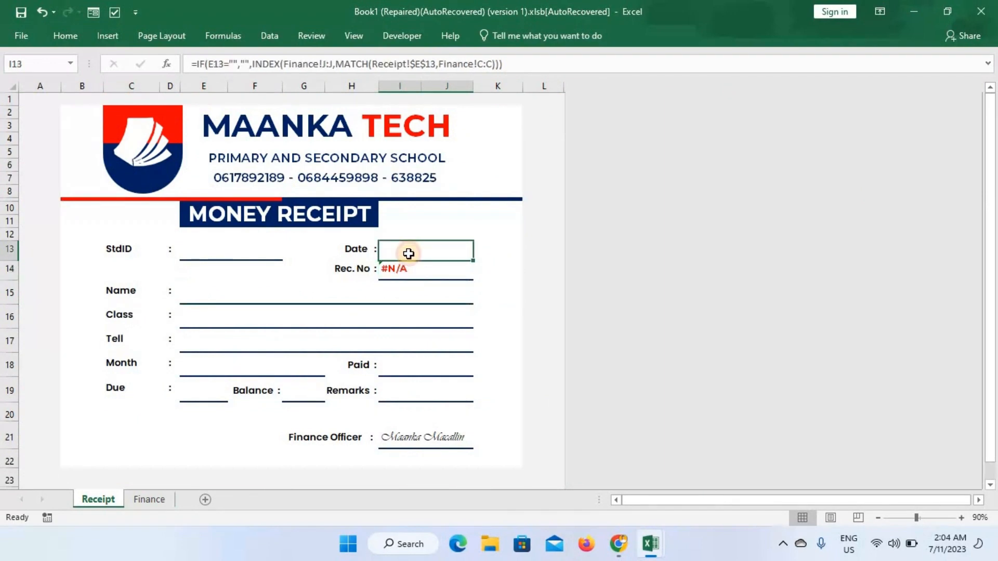
click(256, 253)
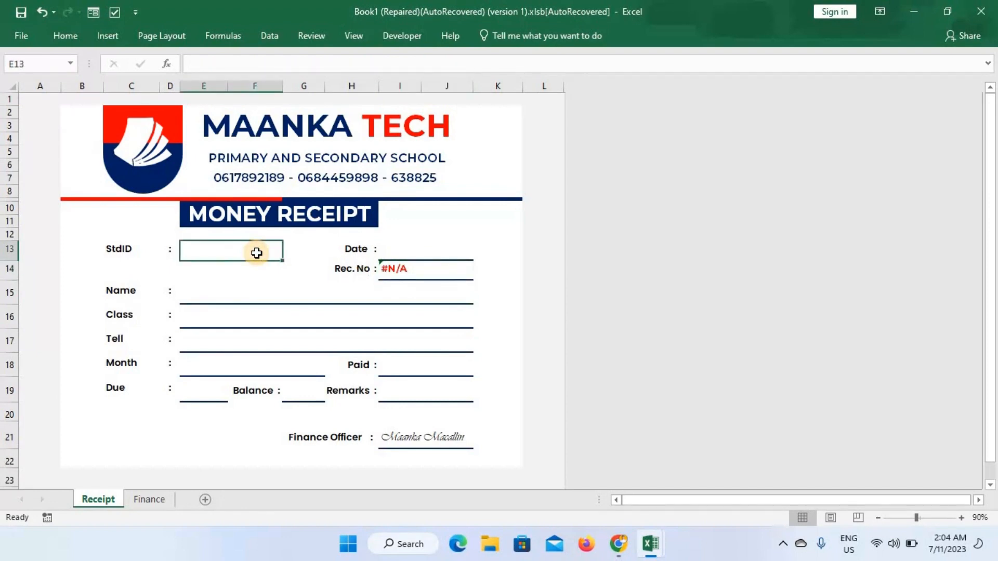
text(1008)
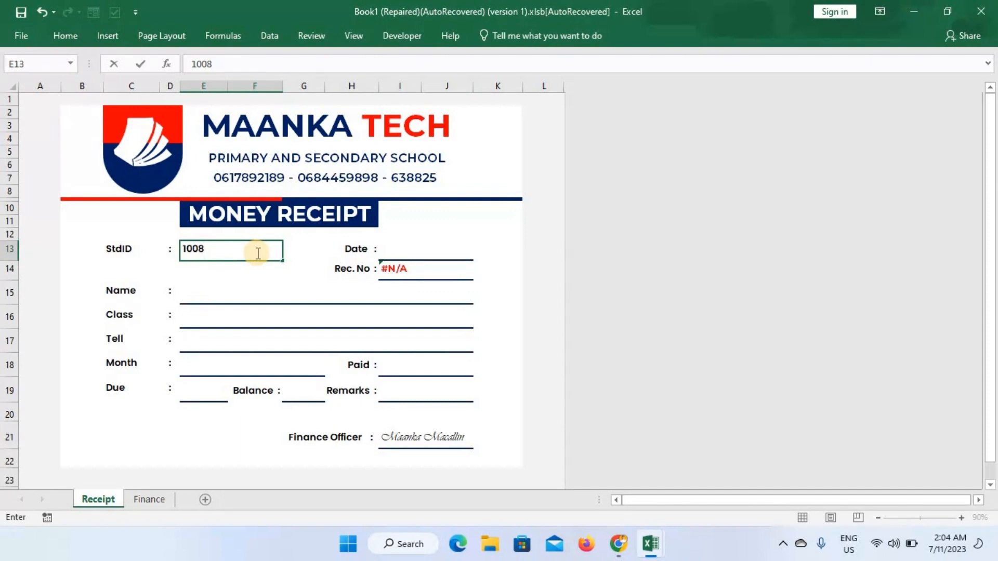
key(Return)
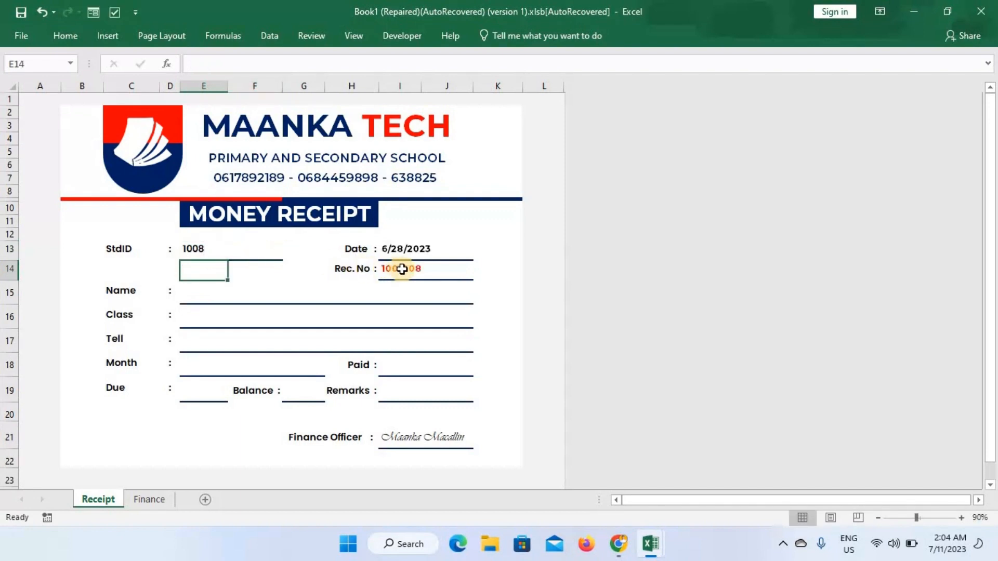
click(402, 269)
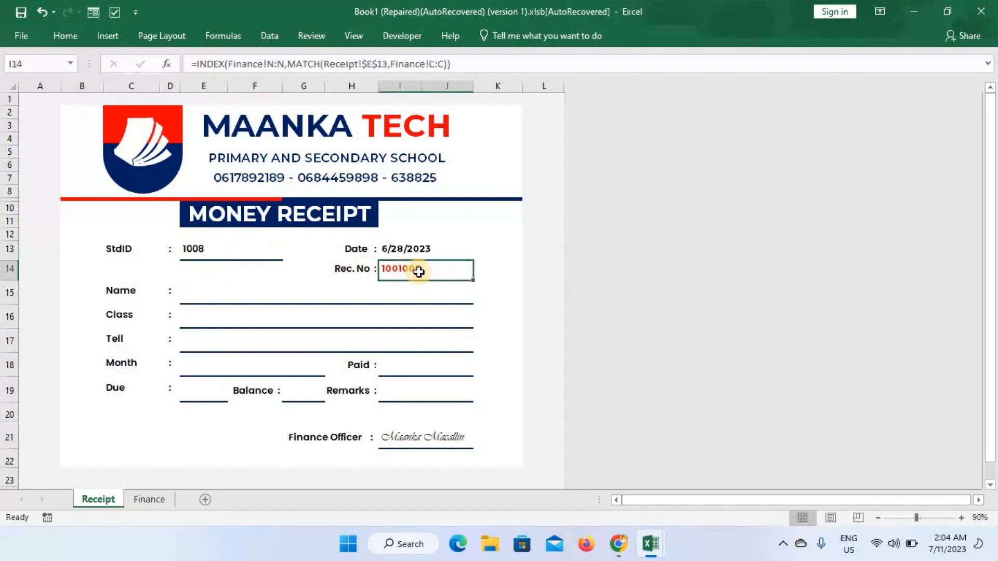
click(246, 249)
key(Delete)
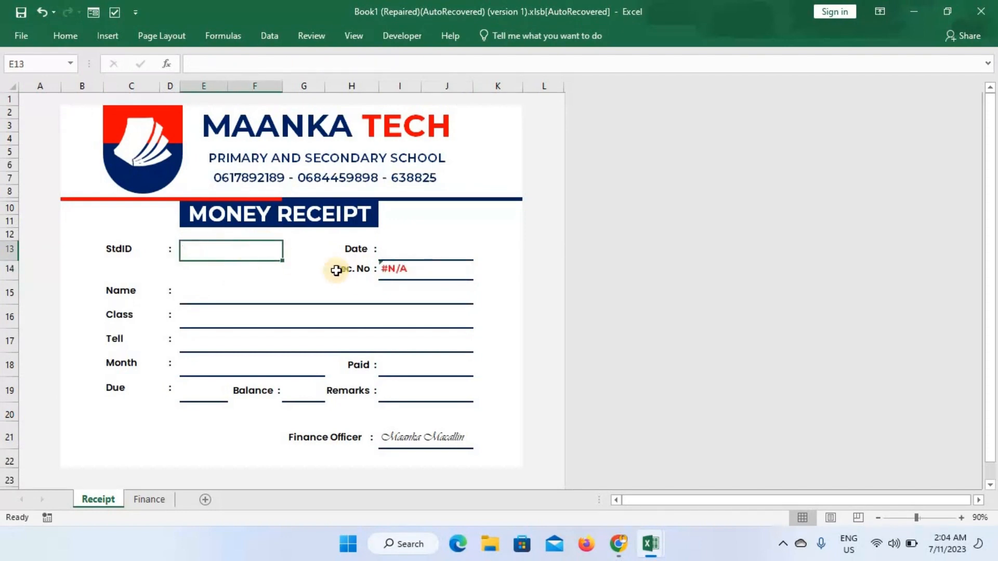
Step: Wrap the INDEX/MATCH formula in Rec. No cell I14 in an IF that returns "" when StdID cell E13 is blank
click(402, 270)
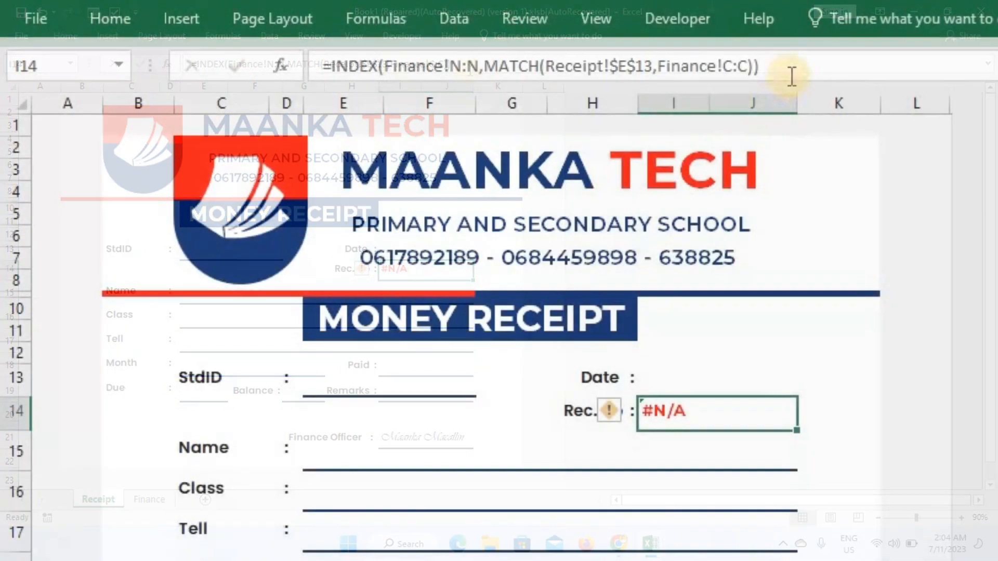
drag(780, 66, 332, 66)
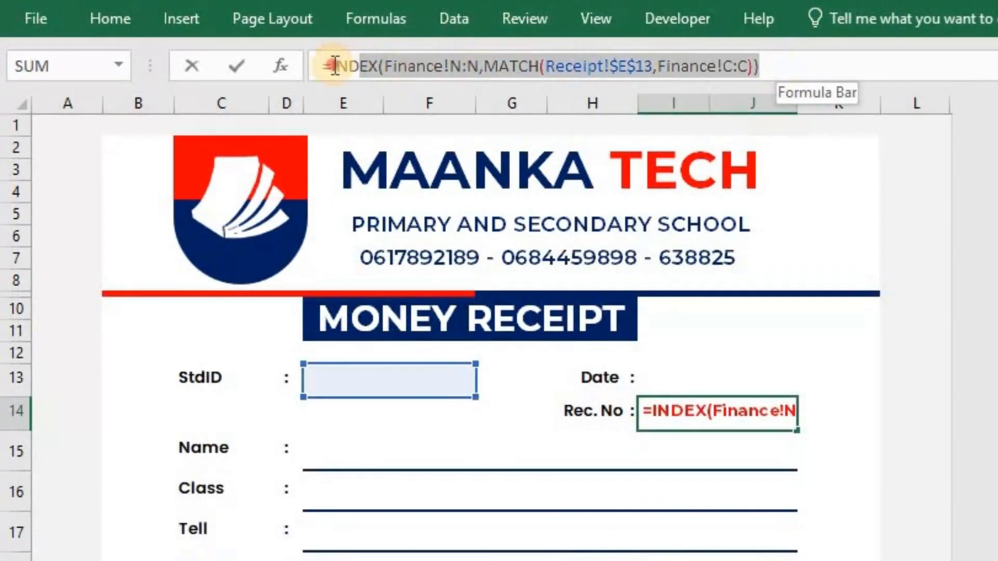
key(Delete)
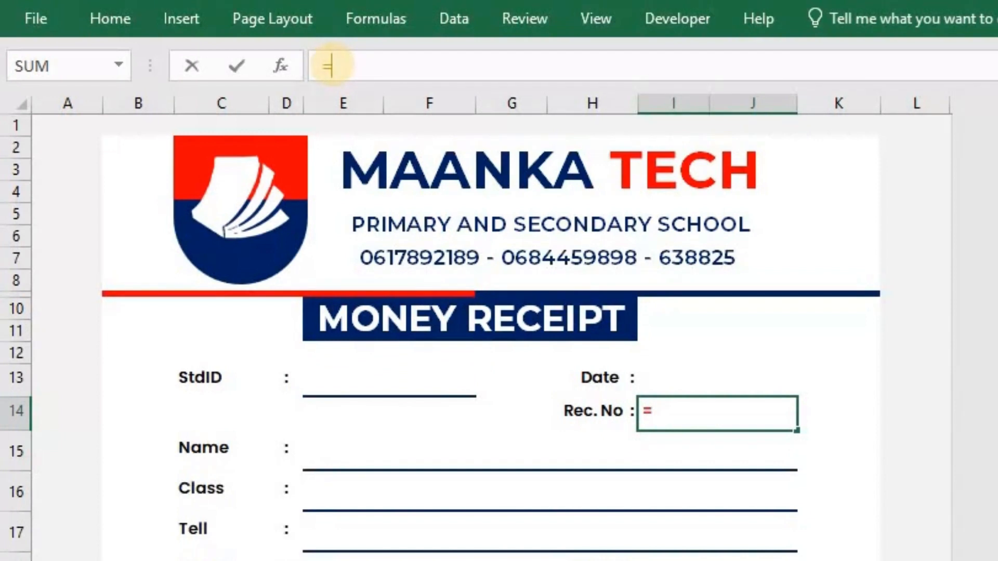
text(if()
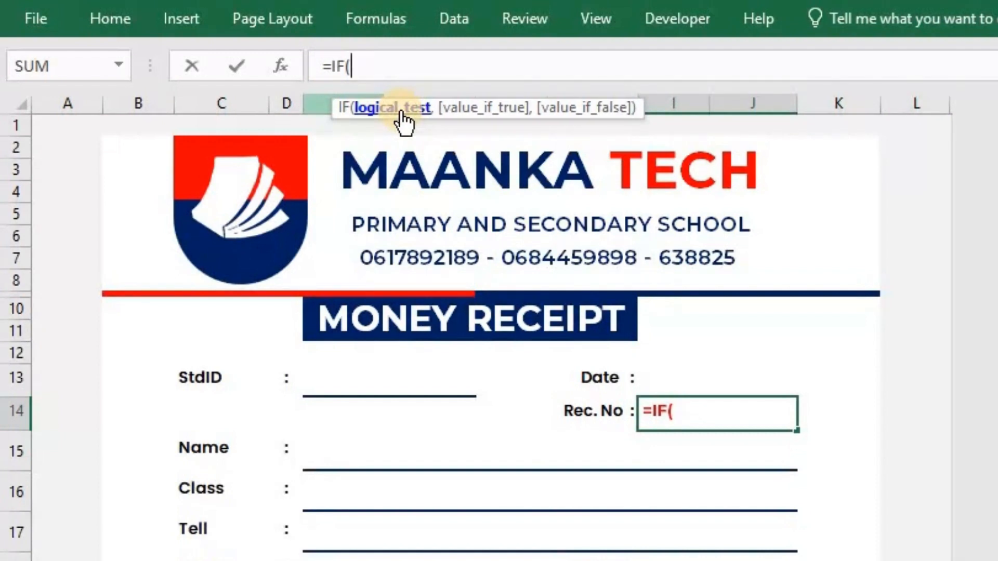
click(387, 383)
text(=)
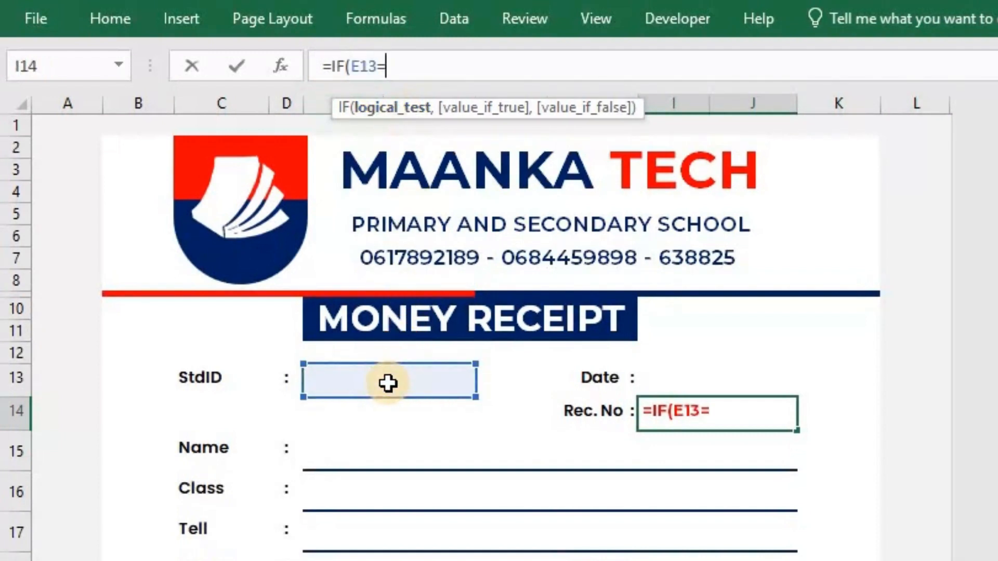
text("",)
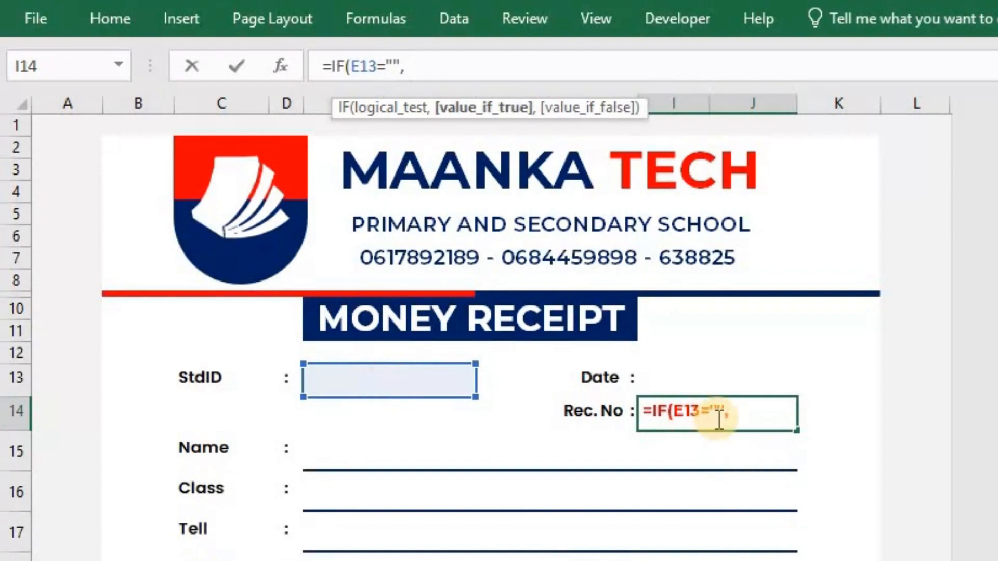
text("",)
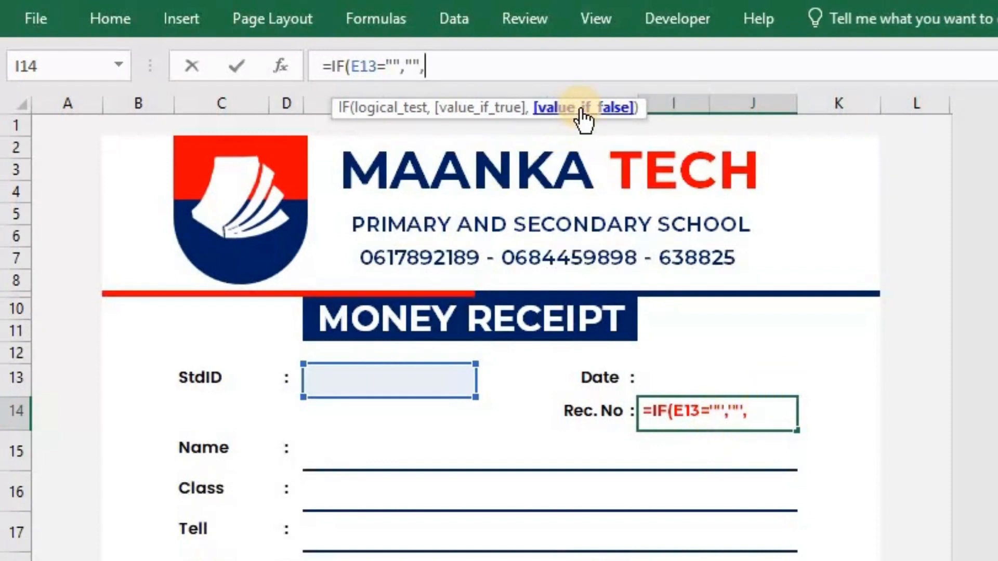
text(INDEX(Finance!I:N,MATCH(Receipt!$E$13,Finance!C:C)))
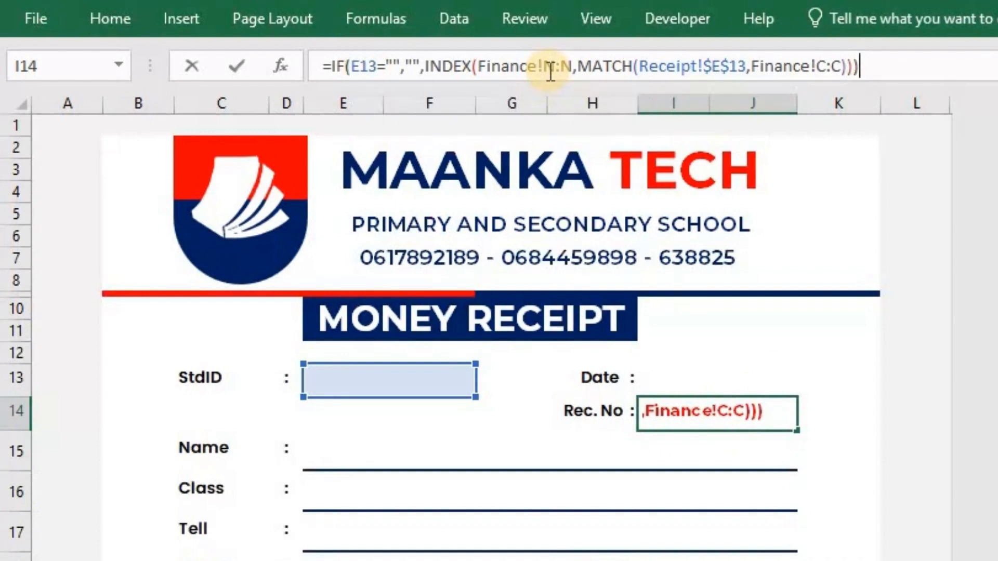
key(Return)
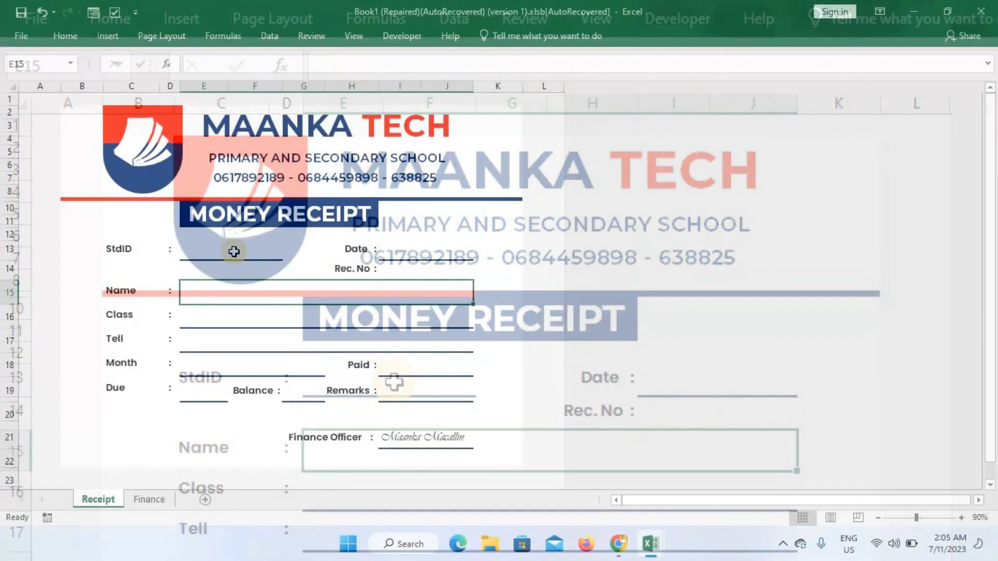
Step: Test the IF-wrapped Rec. No formula with an existing student ID in E13, and clear the ID again
click(234, 252)
text(1004)
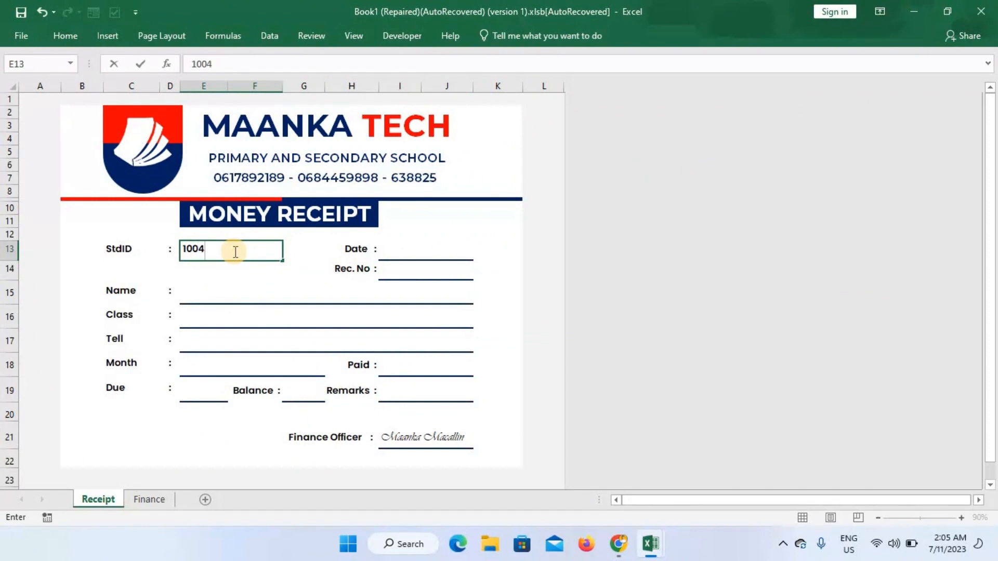
key(Return)
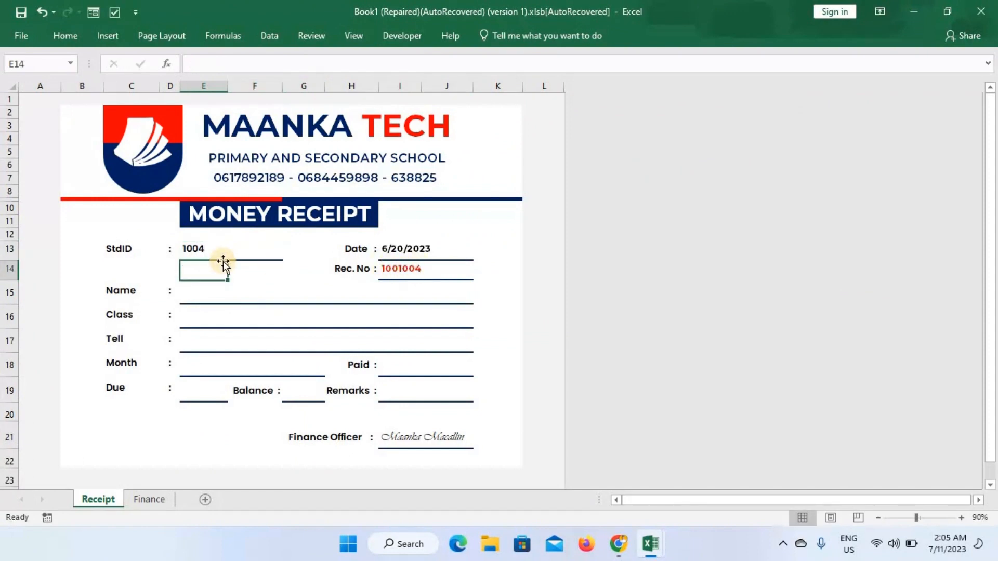
click(216, 253)
key(Delete)
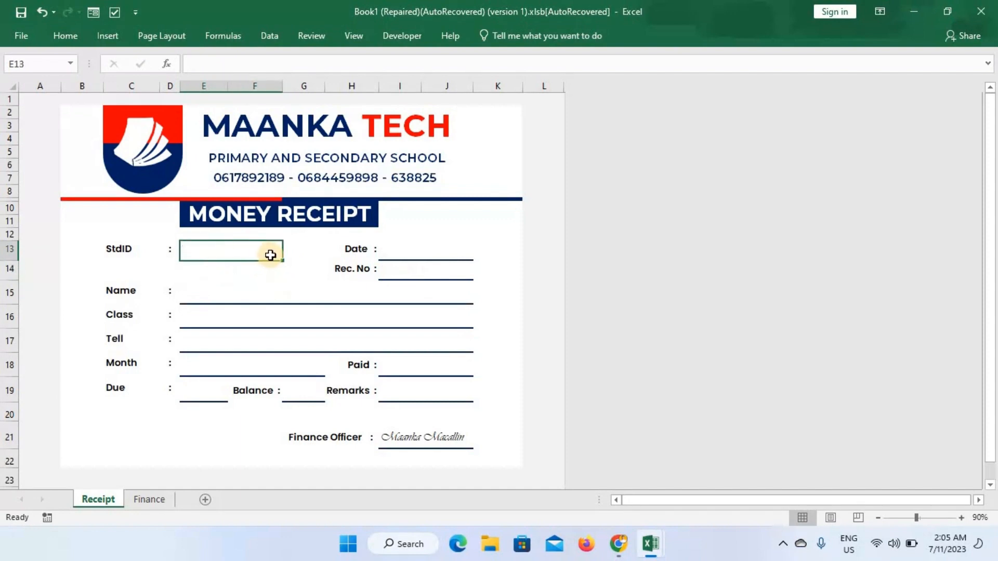
Step: Enter another existing student ID in StdID cell E13 to fill the Date and Rec. No fields
text(1)
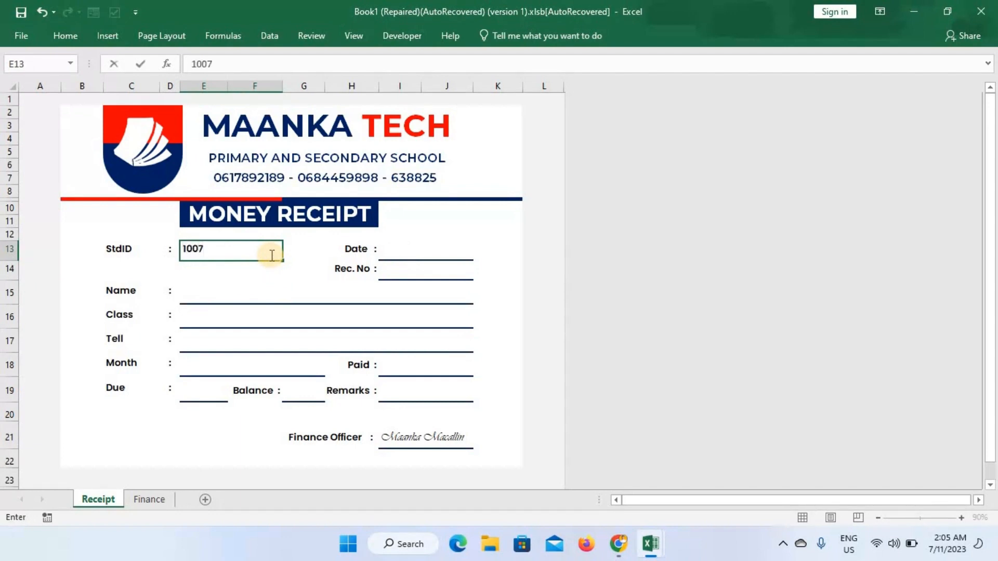
text(007)
key(Return)
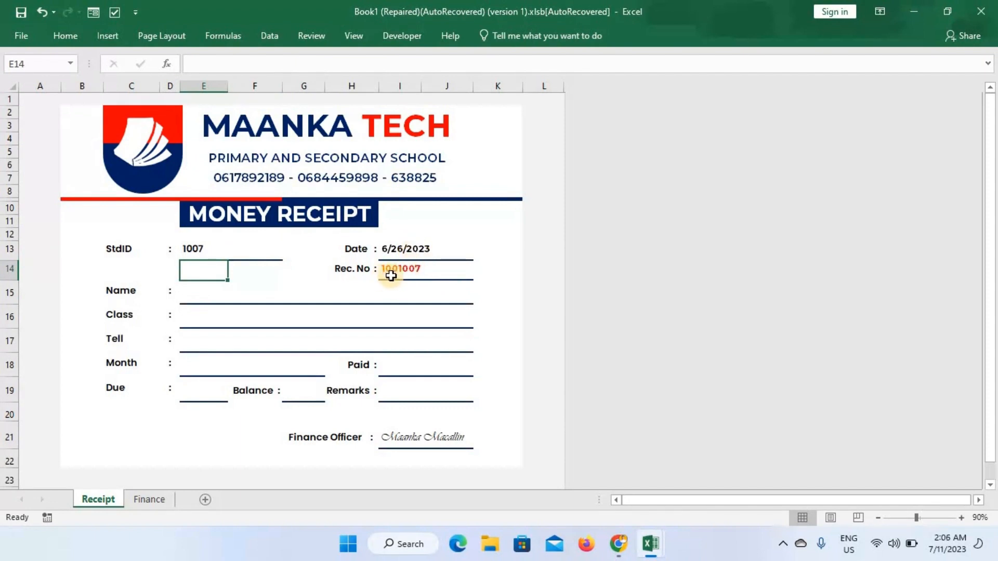
click(197, 250)
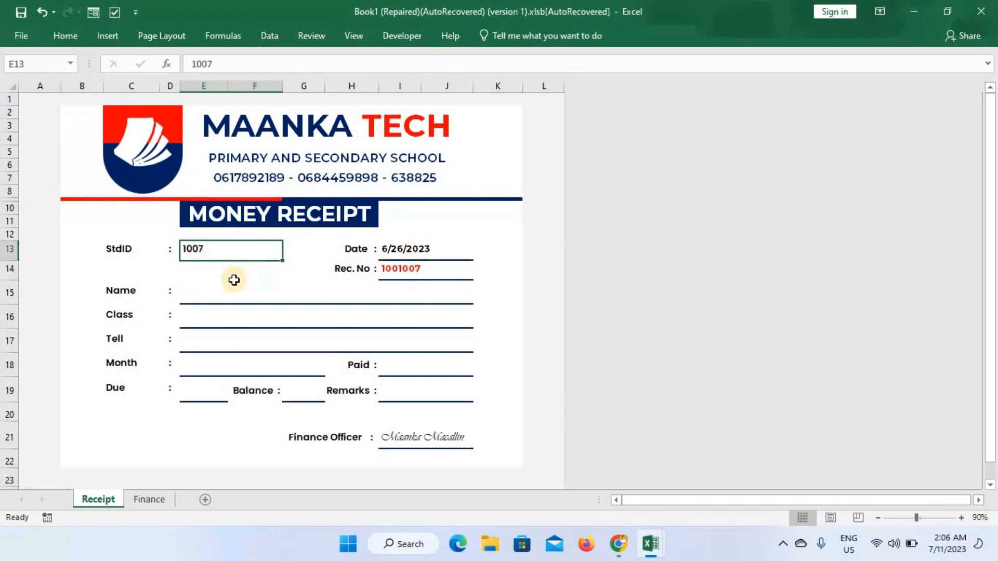
Step: Start an INDEX formula in Name cell E15 with column D of the Finance sheet as the array
click(232, 296)
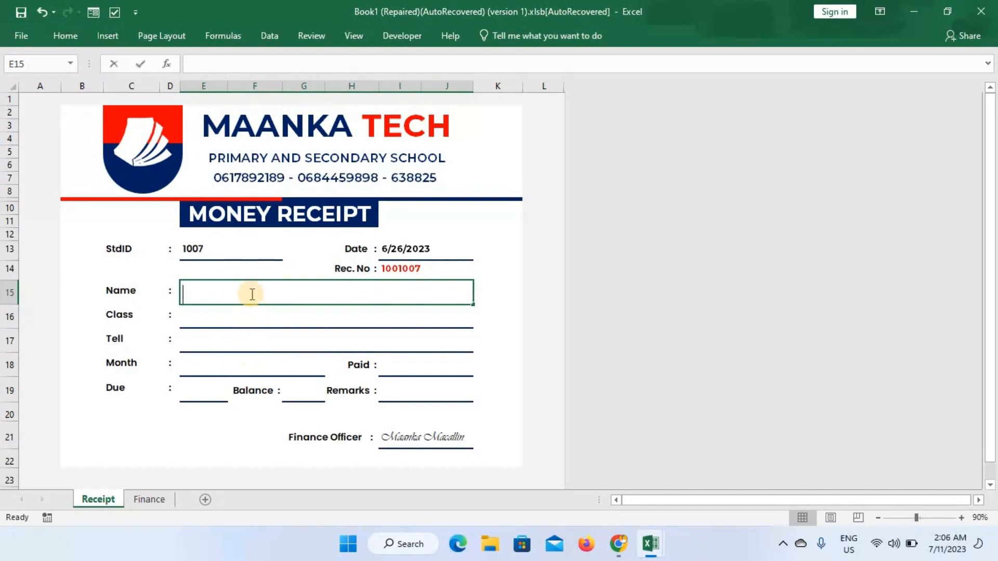
text(=inde)
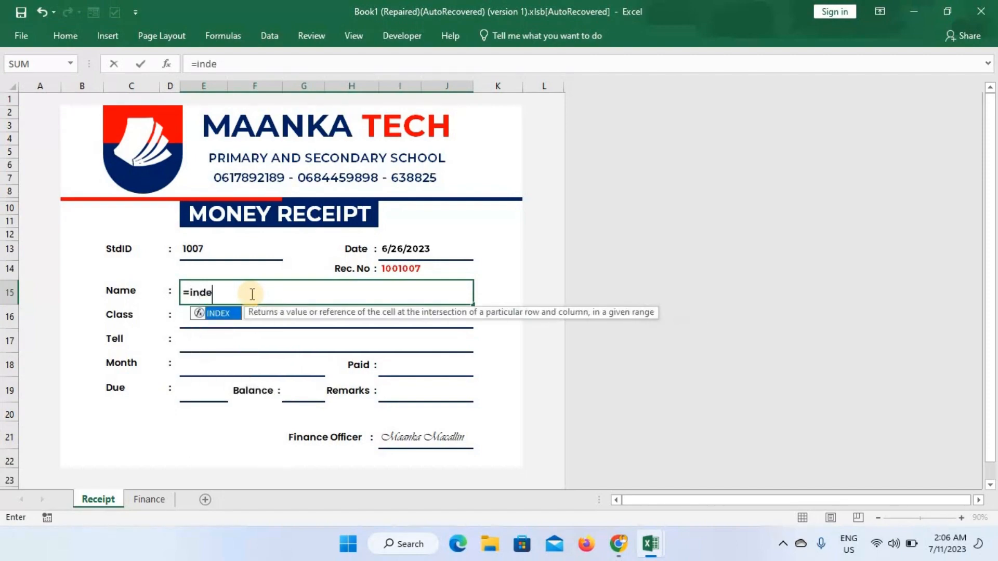
key(Tab)
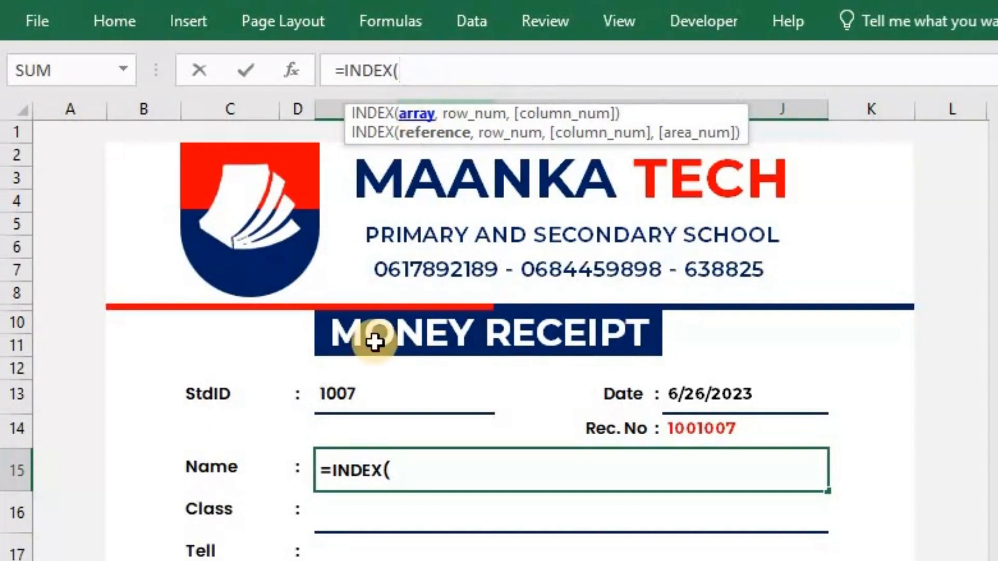
click(147, 498)
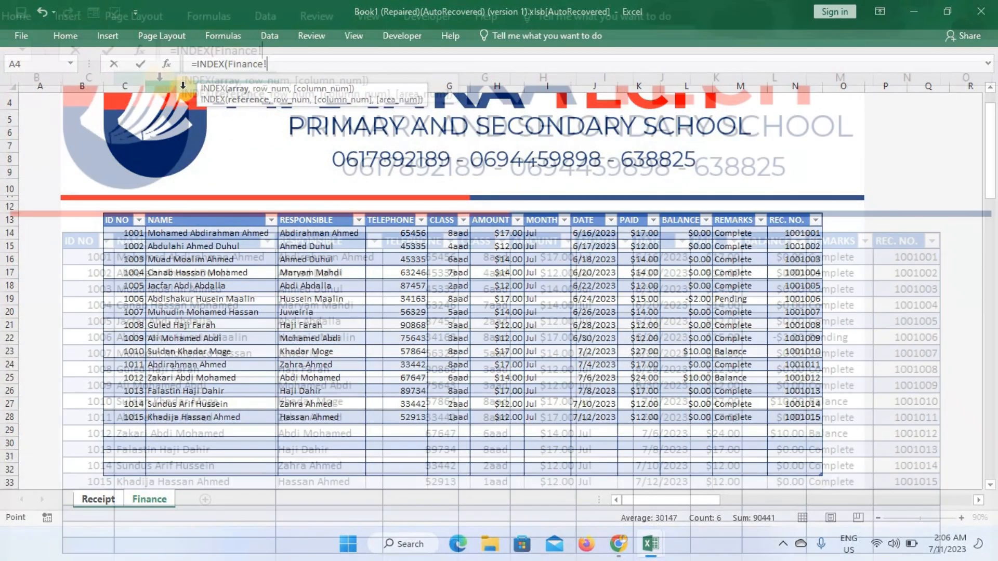
click(183, 86)
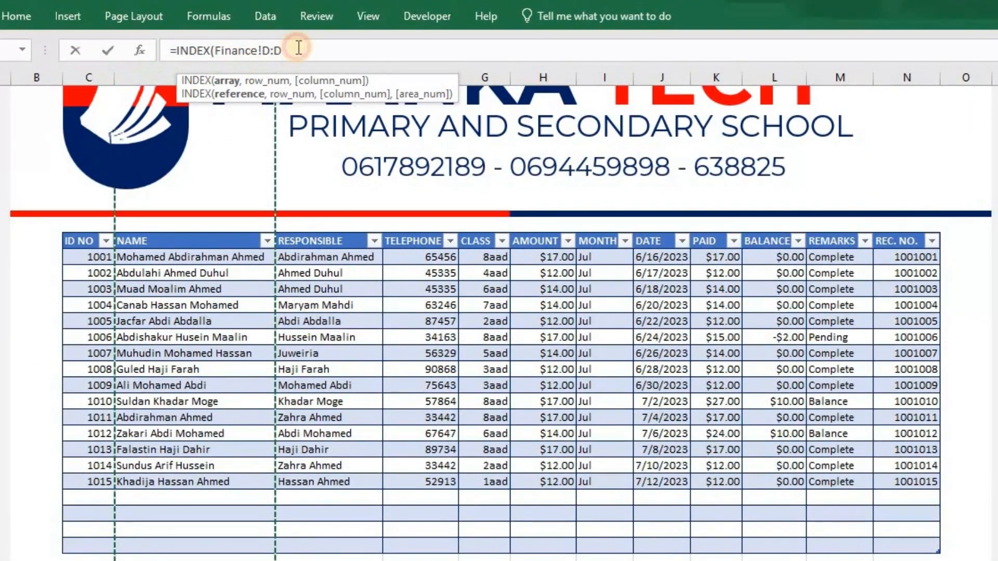
text(,)
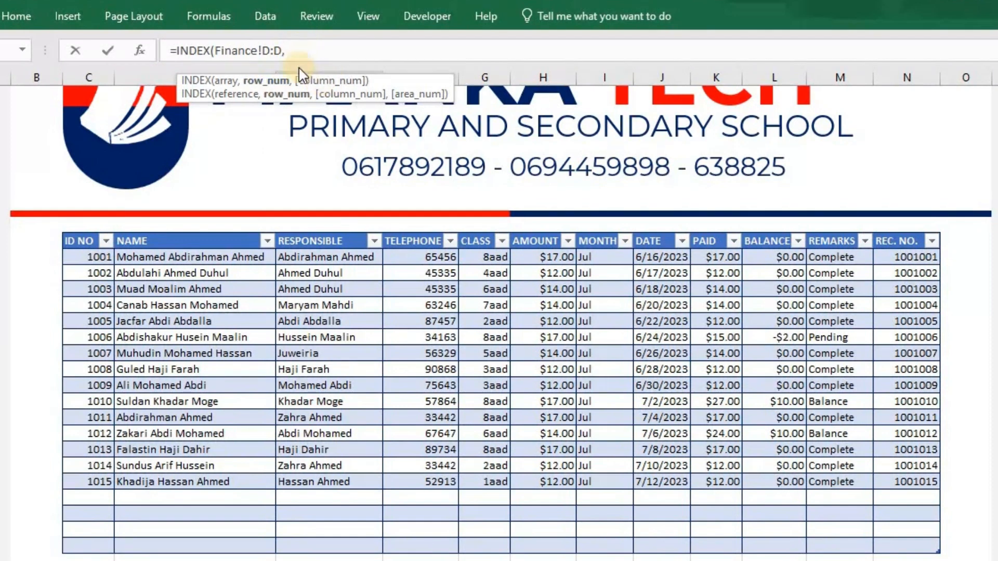
Step: Add a MATCH function for the row number, with StdID cell Receipt!$E$13 as an absolute lookup value
text(MATCH()
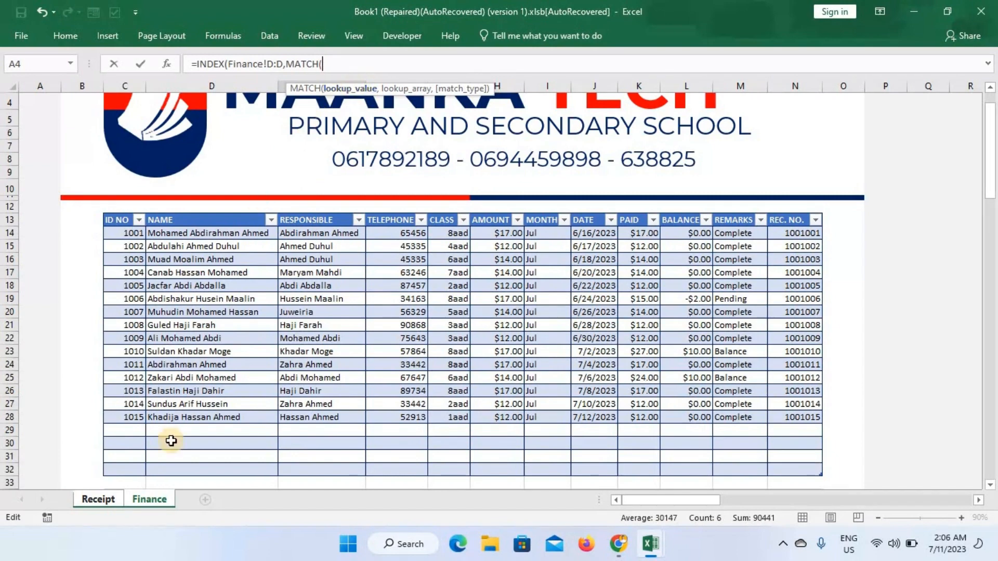
click(99, 500)
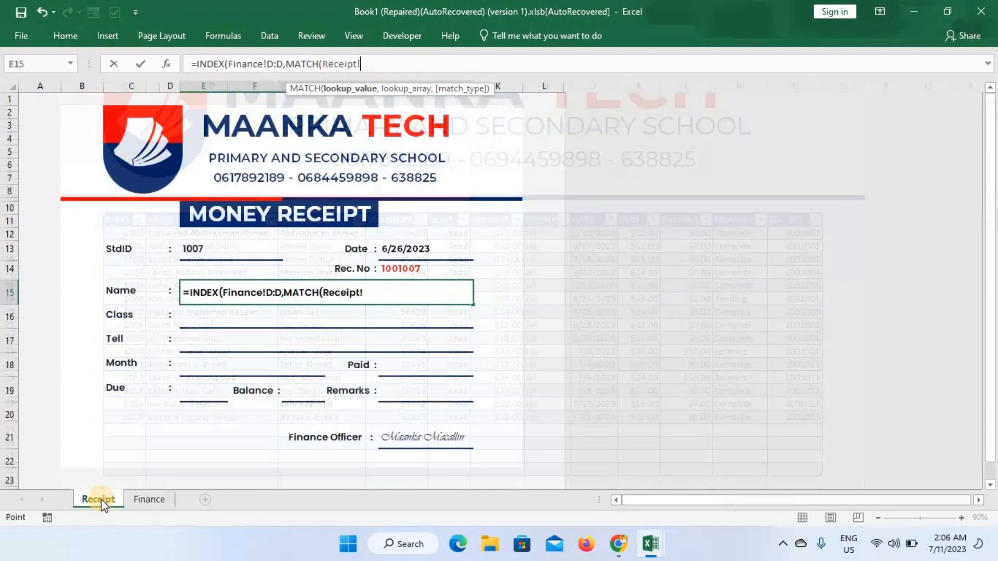
click(207, 249)
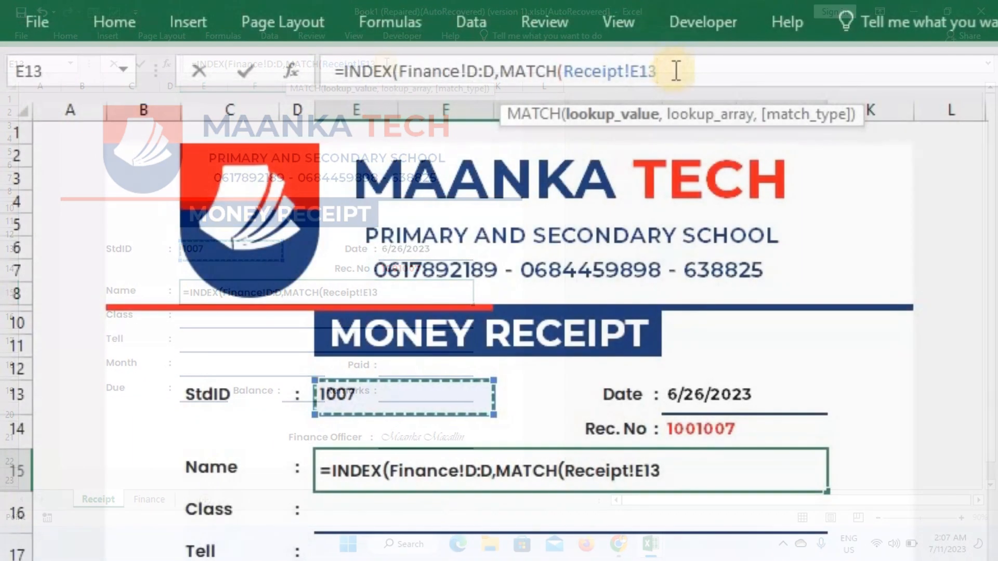
drag(667, 71, 630, 71)
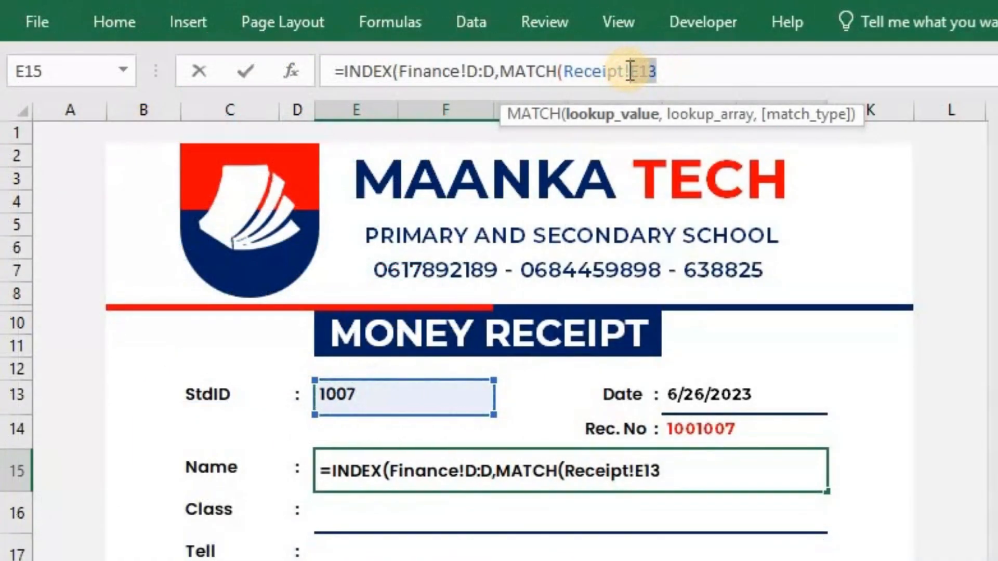
key(F4)
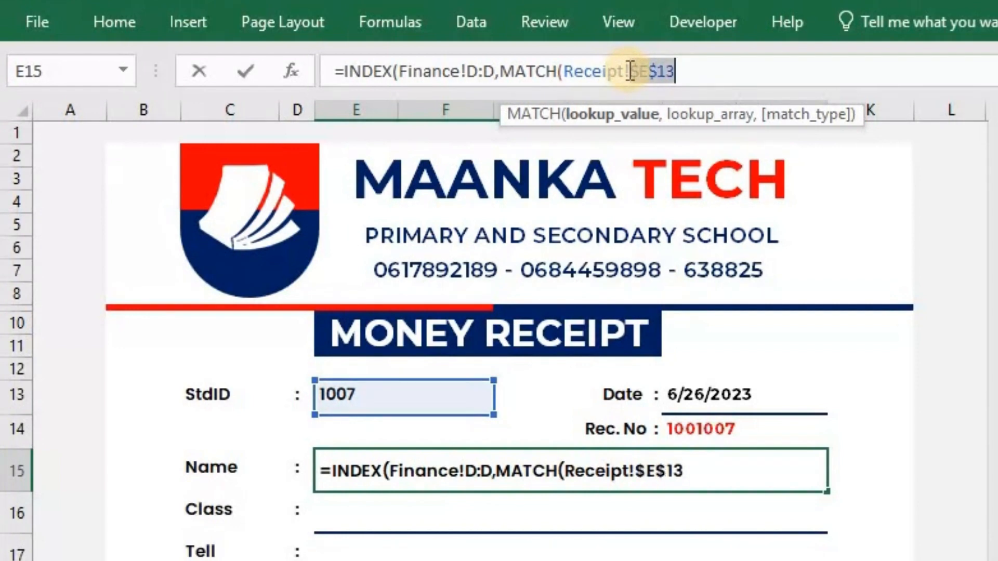
click(699, 66)
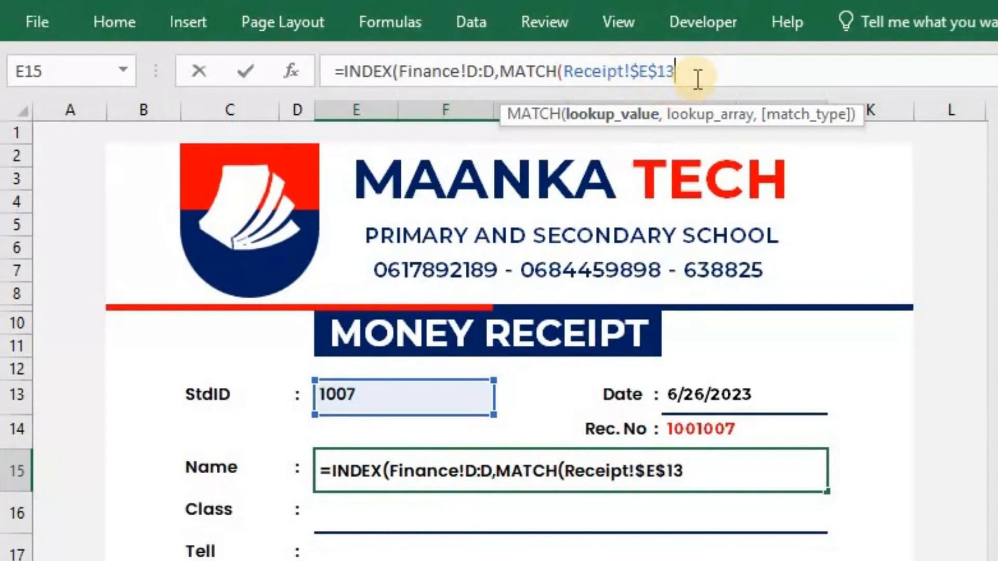
text(,)
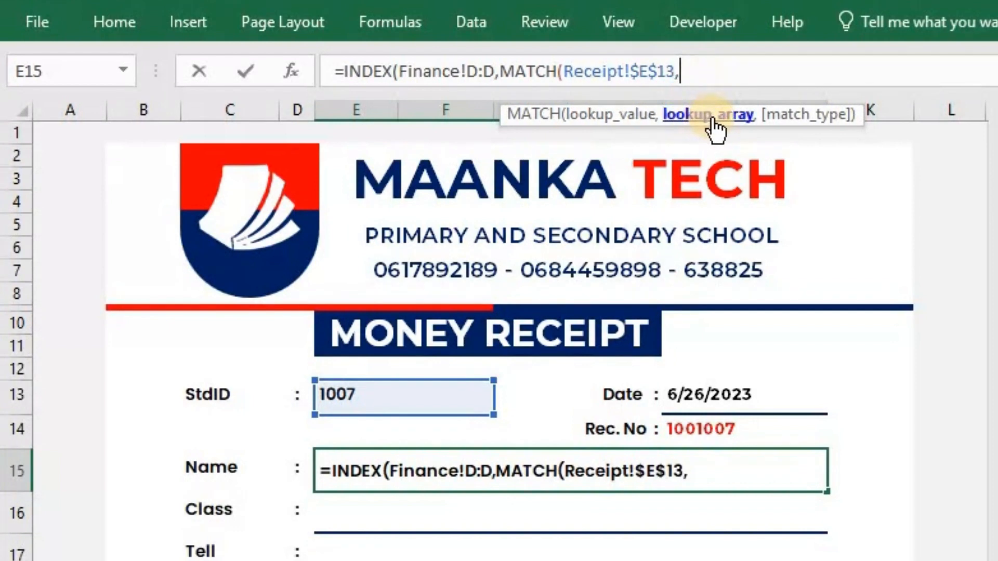
drag(699, 71, 645, 72)
click(709, 71)
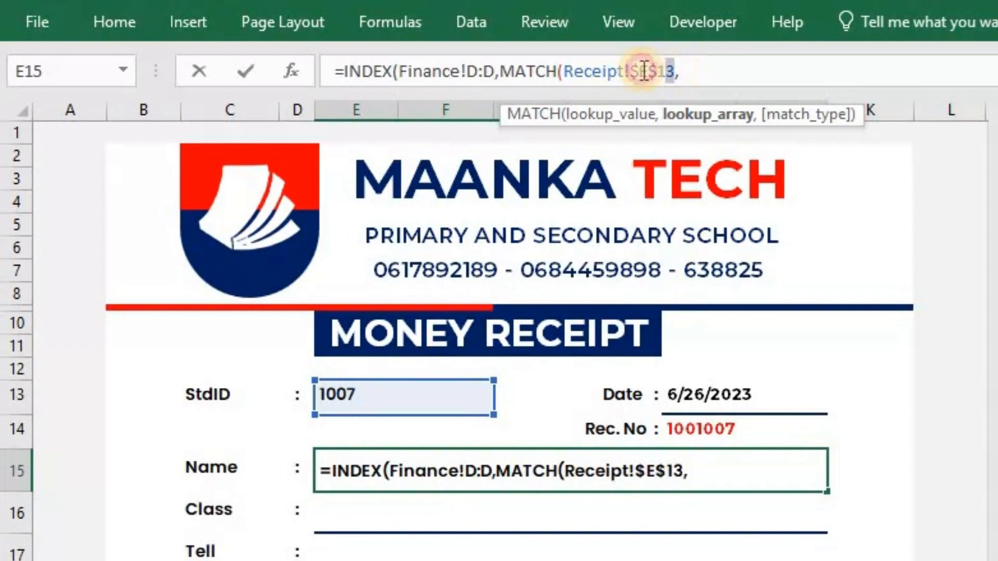
drag(639, 71, 675, 71)
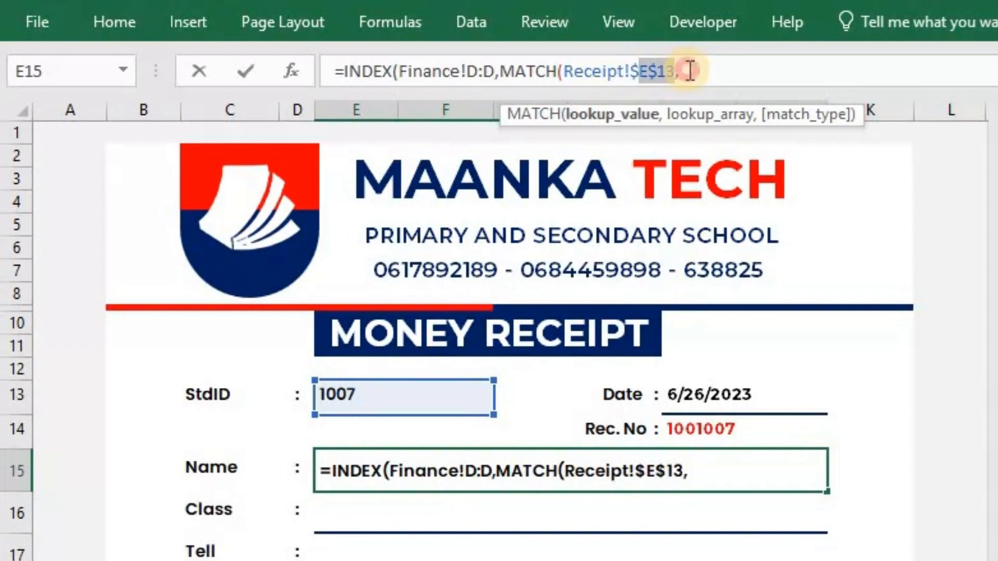
click(708, 71)
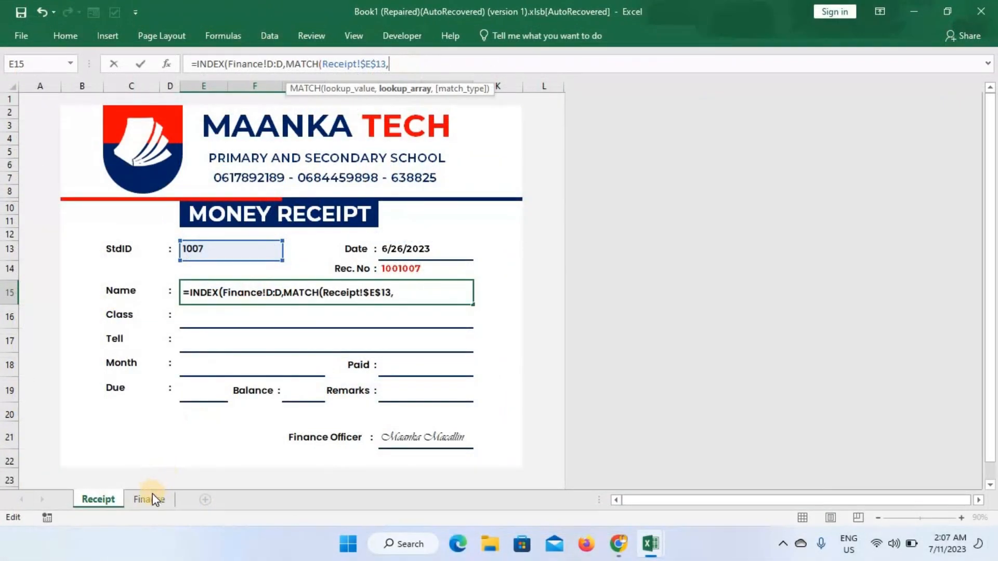
Step: Complete the MATCH with Finance column C as the lookup array, close both functions and enter the Name formula
click(152, 497)
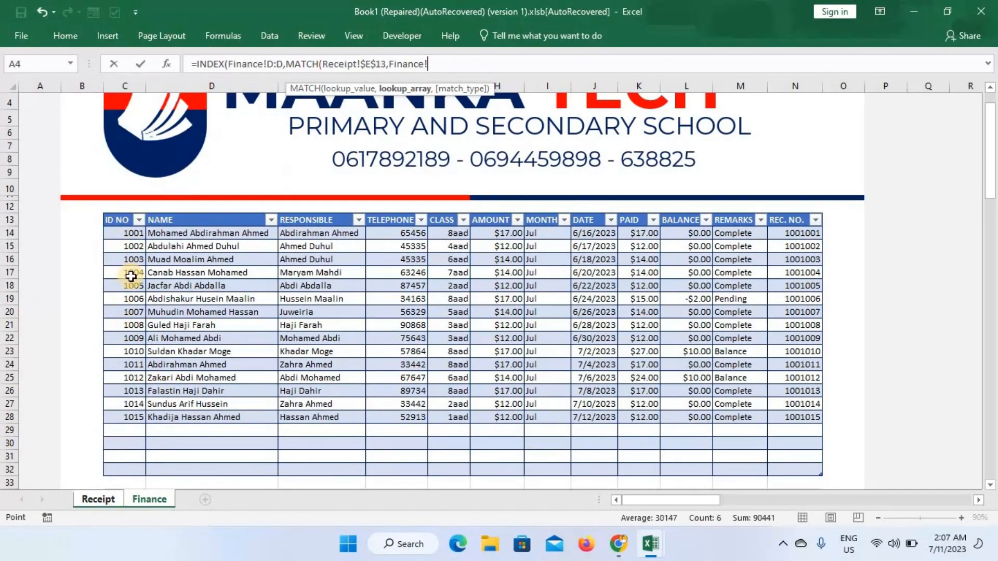
click(124, 86)
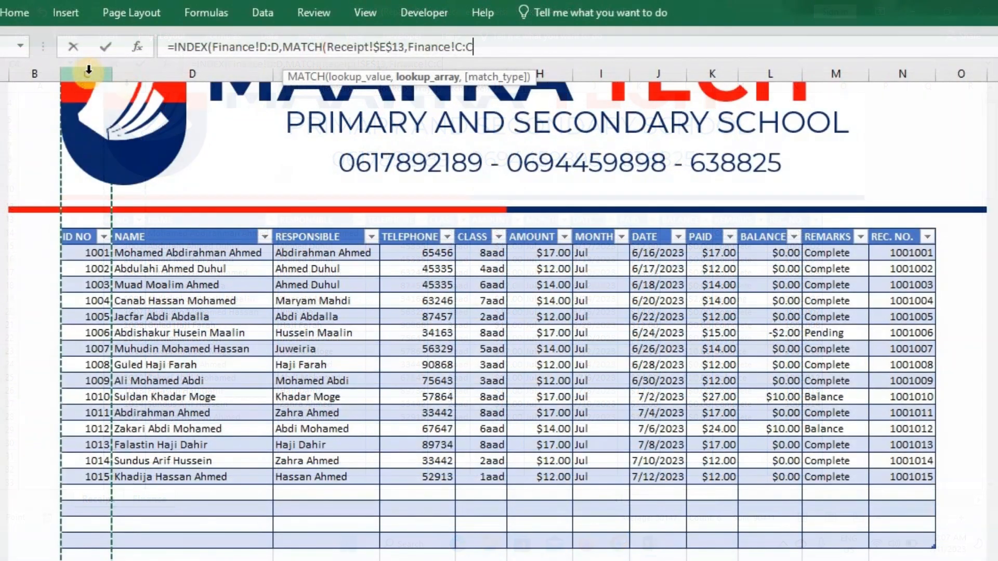
click(492, 48)
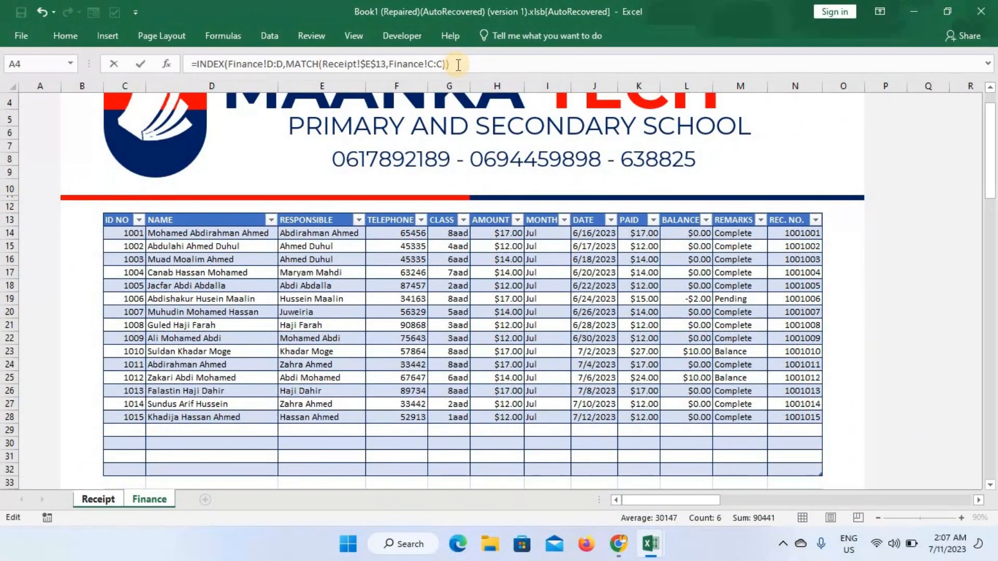
key(Return)
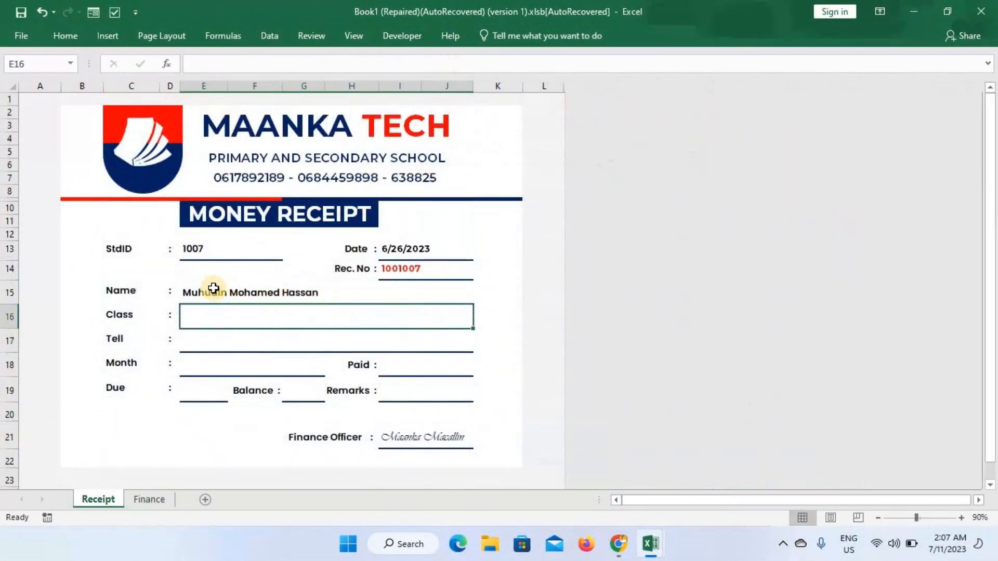
Step: Test the Name formula in E15 by entering several existing student IDs in turn in StdID cell E13
click(212, 253)
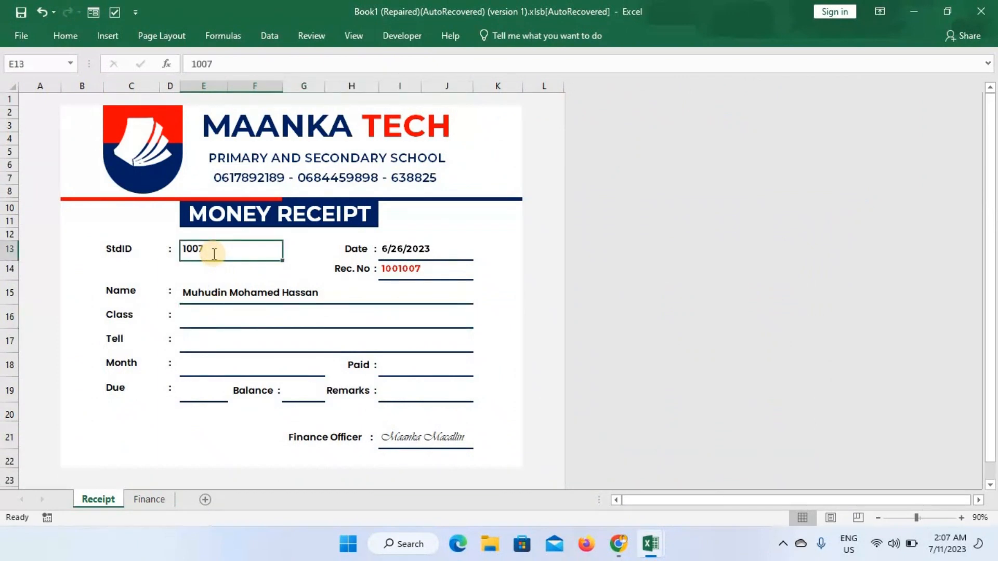
text(1)
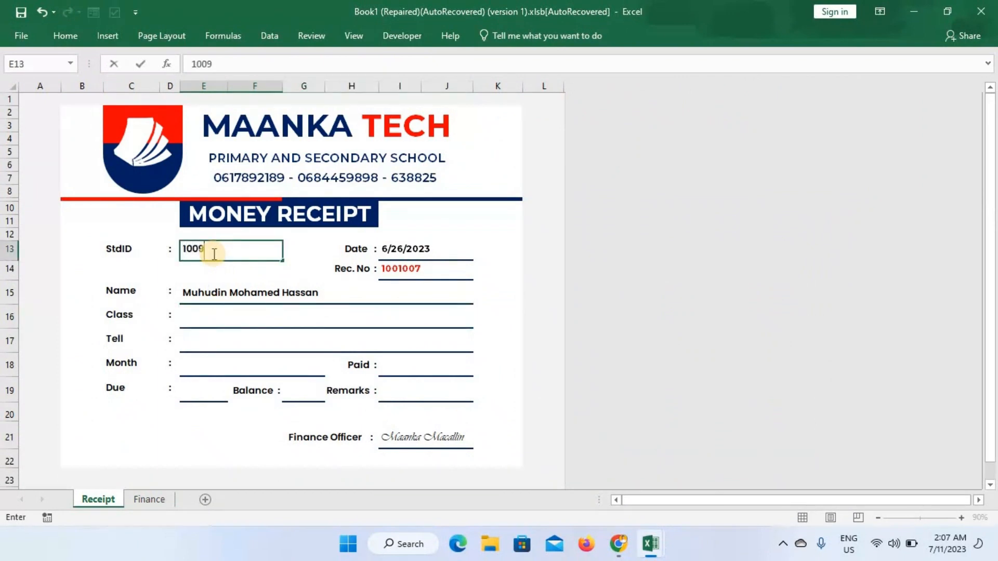
key(Return)
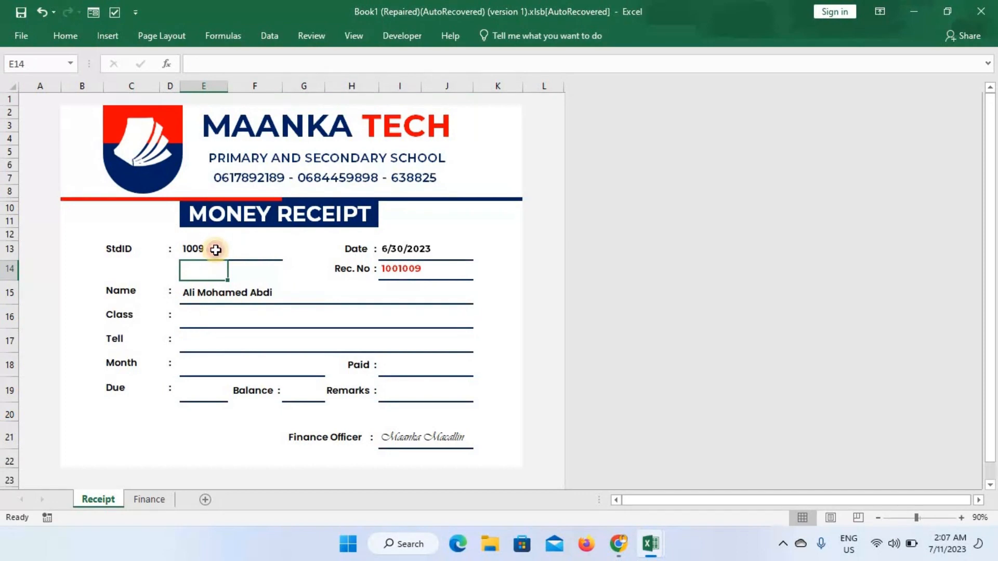
click(216, 250)
text(10)
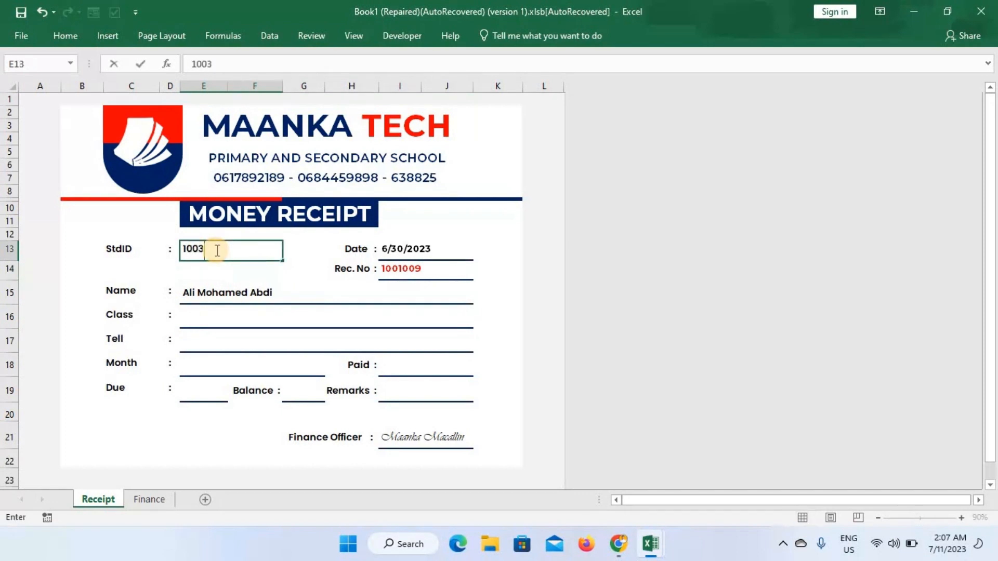
text(03)
key(Return)
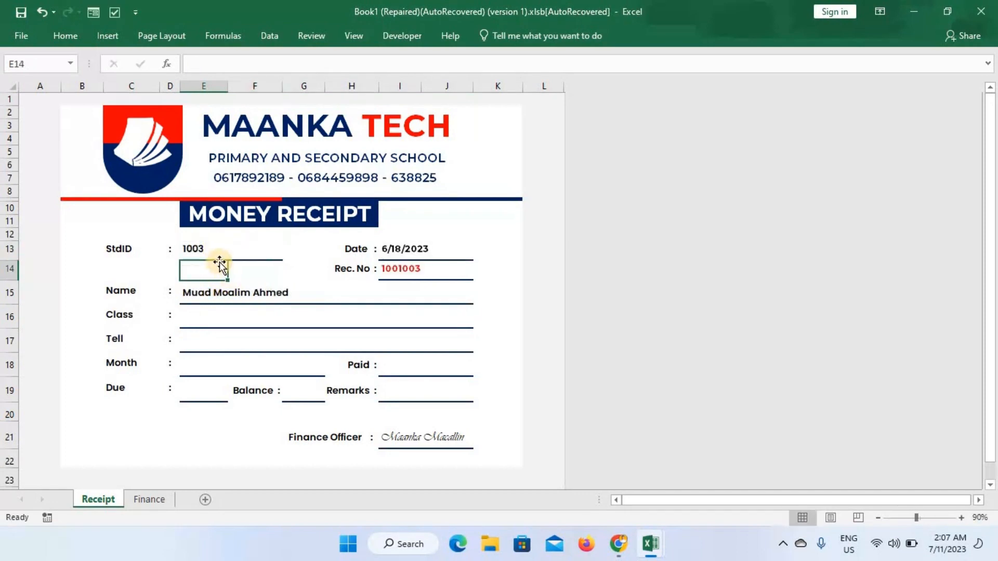
click(221, 247)
text(100)
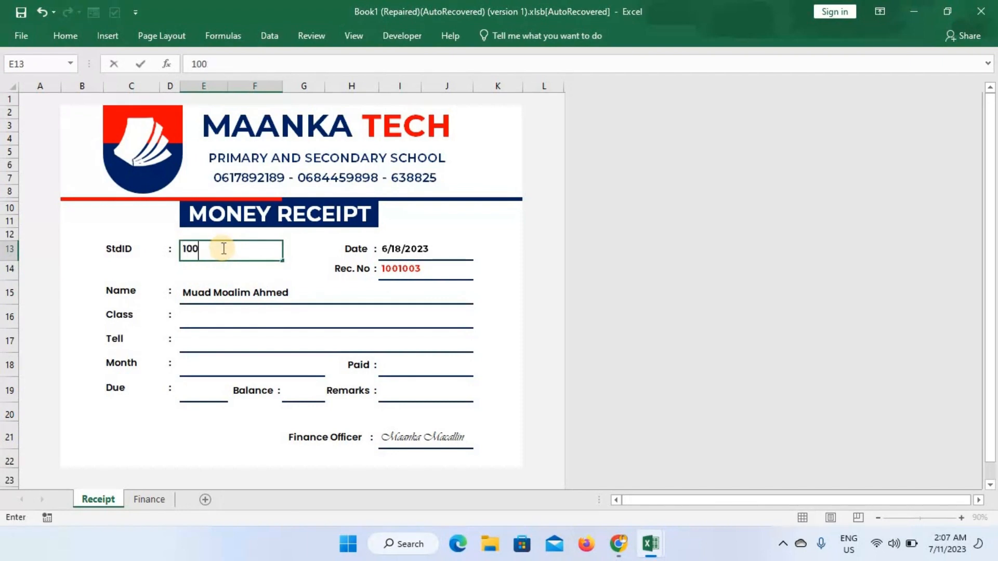
text(1)
key(Return)
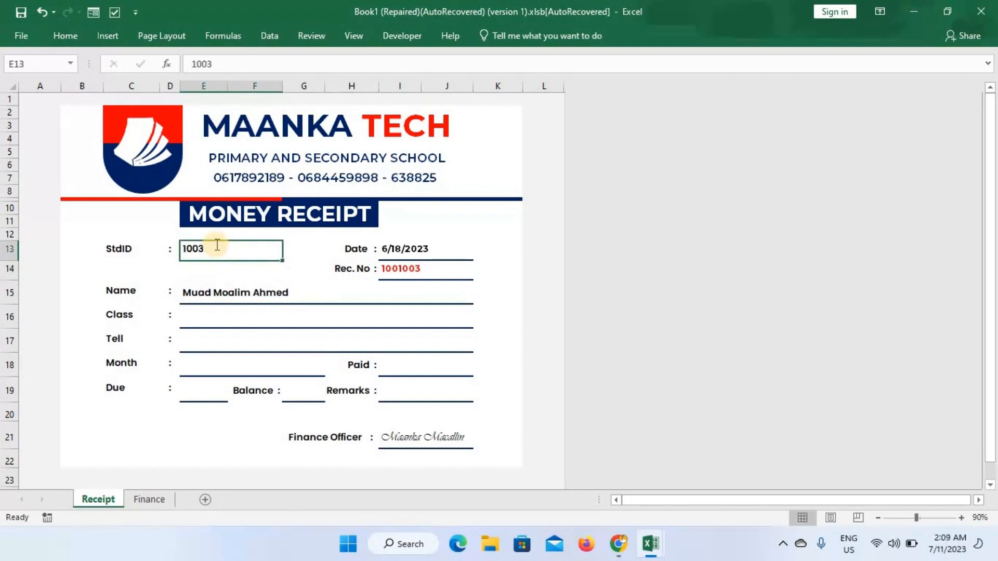
text(10)
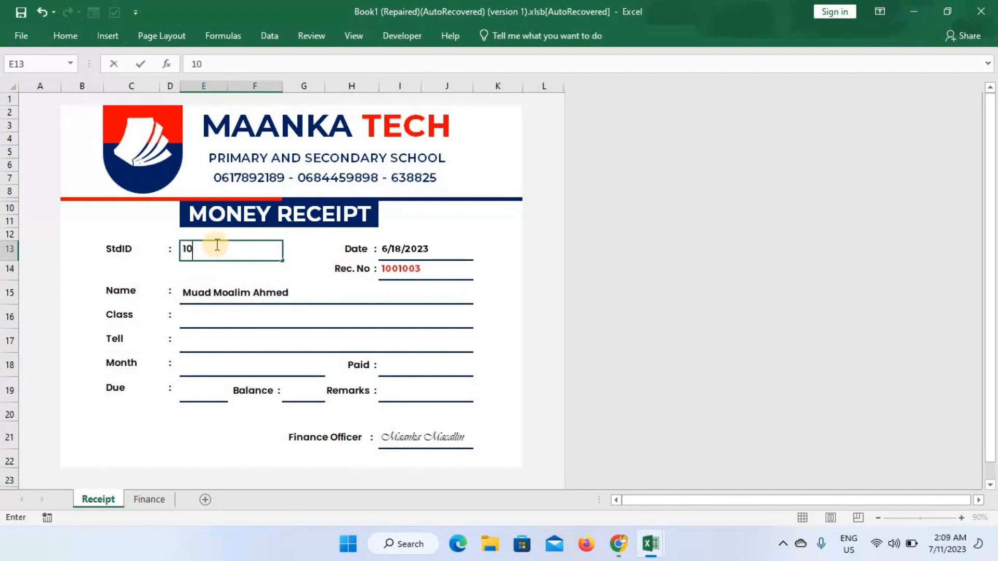
key(Return)
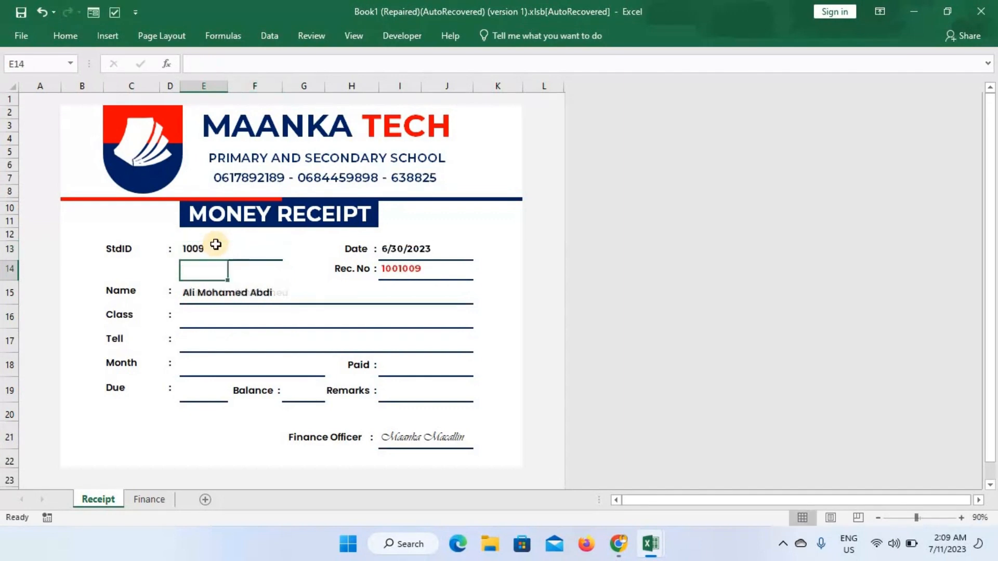
Step: Enter another existing student ID in StdID cell E13 to fill Date, Rec. No and Name, and select Name cell E15
click(214, 247)
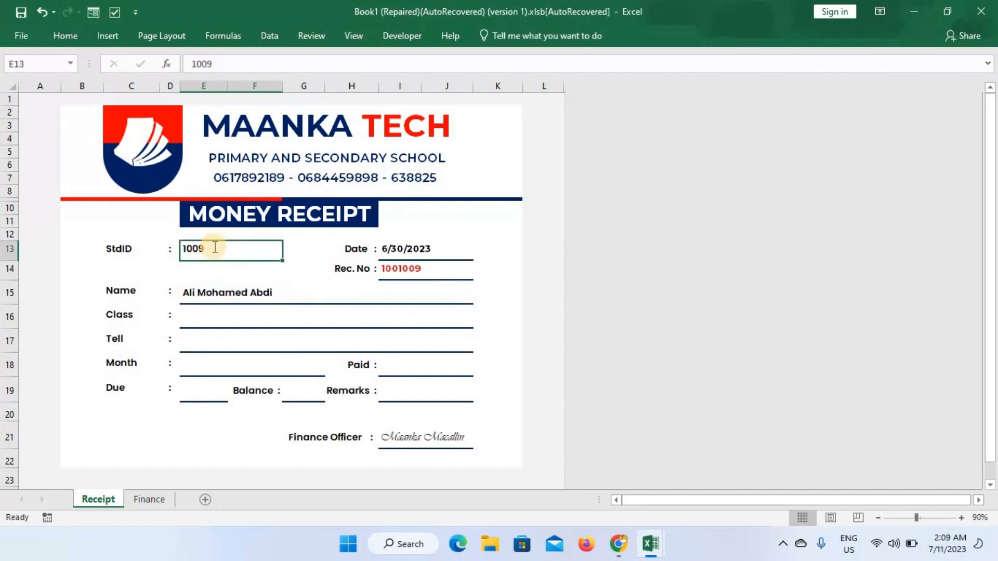
text(1)
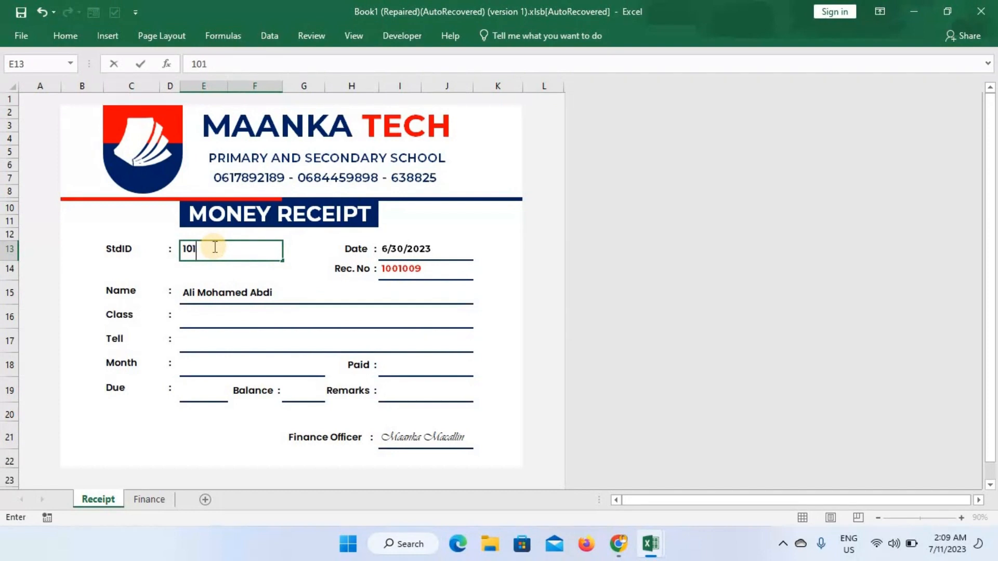
key(Return)
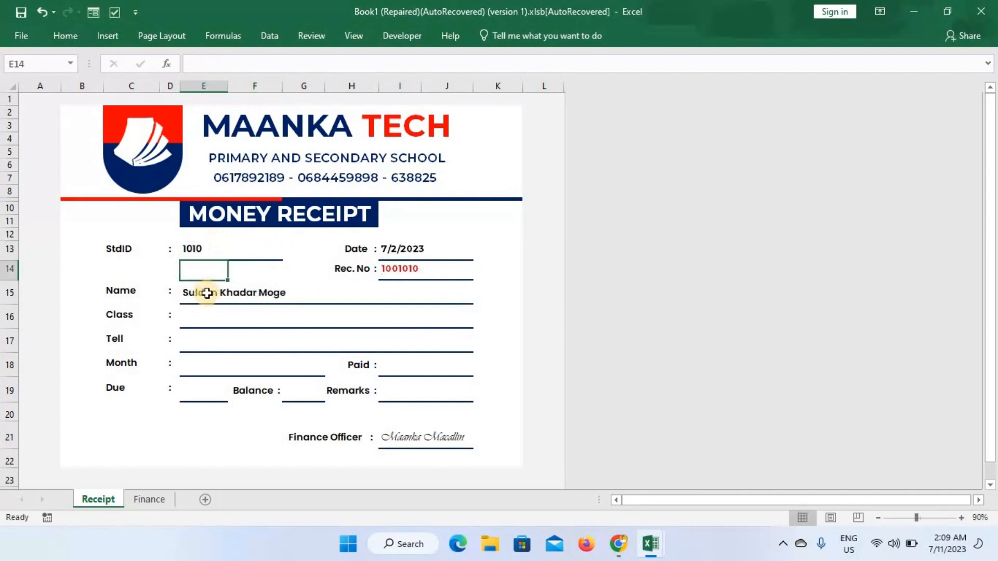
click(254, 295)
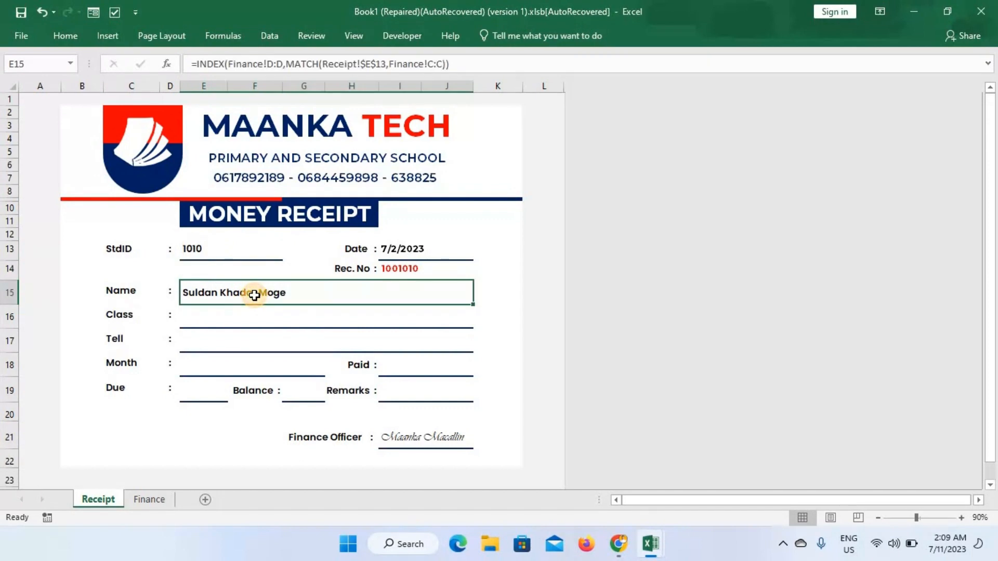